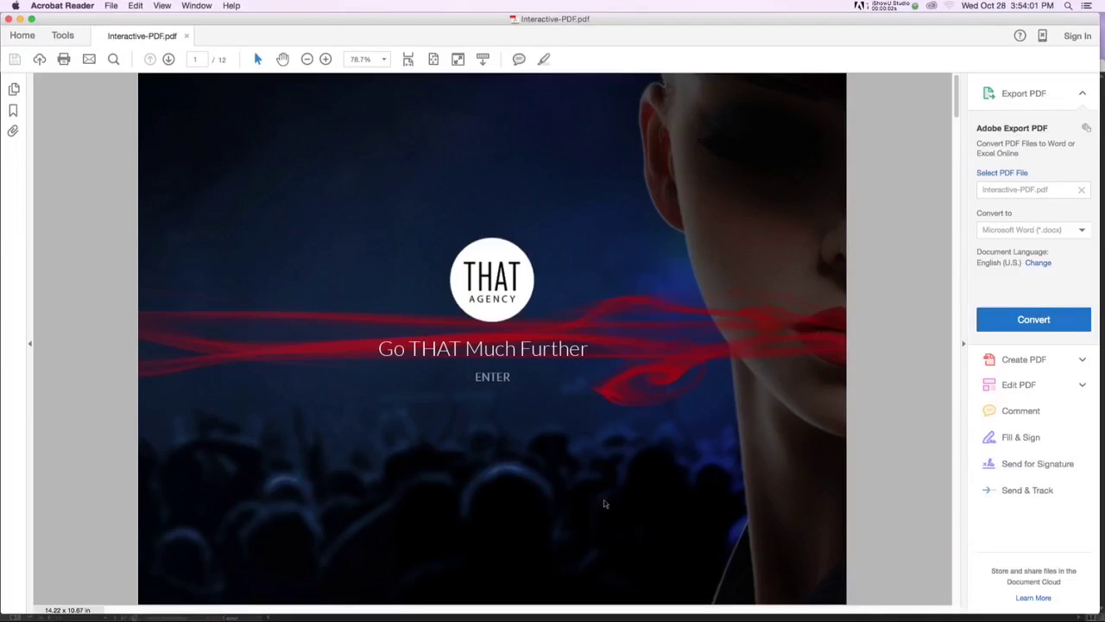
Enter the PDF from its cover and follow the envelope Contact link to page 12.
left_click(494, 381)
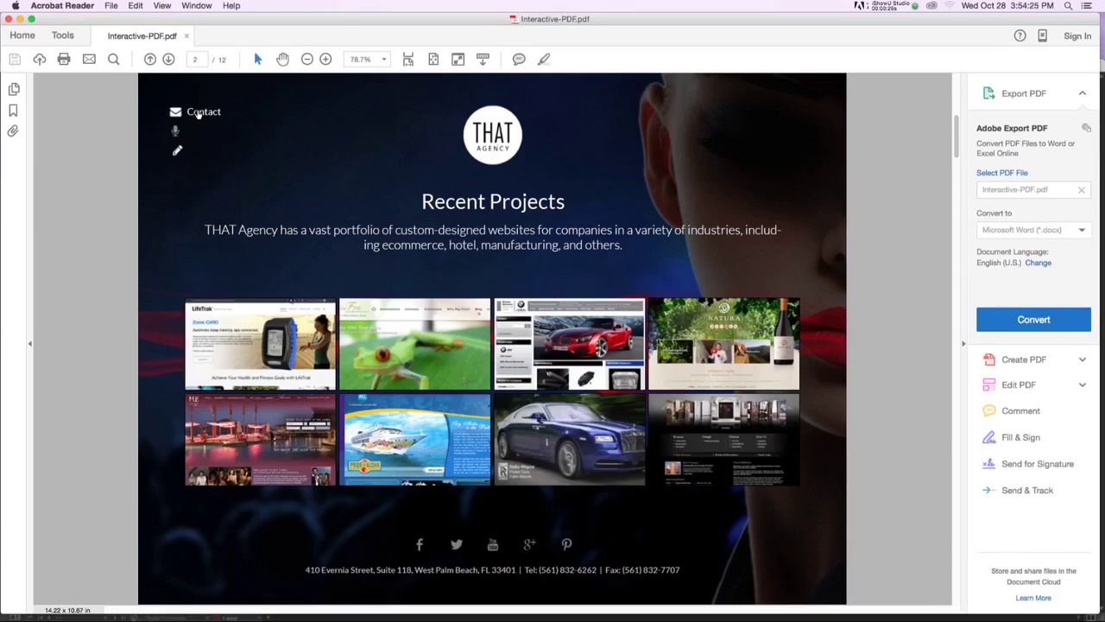
left_click(198, 113)
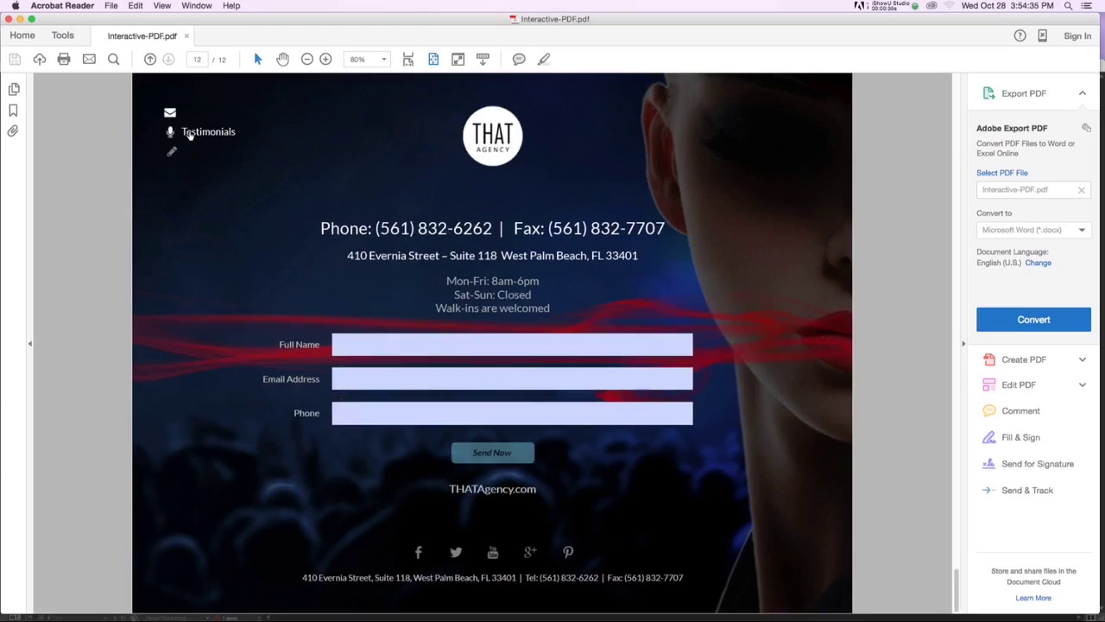
Jump to the Testimonials page and click through the second, third and fourth dots, then the first.
left_click(189, 134)
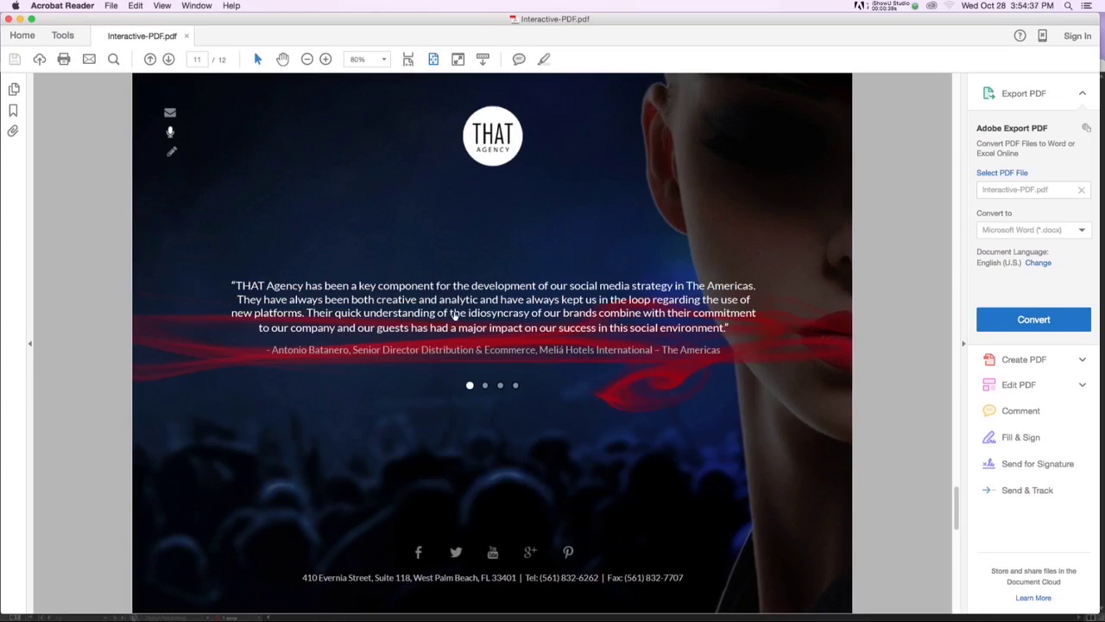
left_click(485, 386)
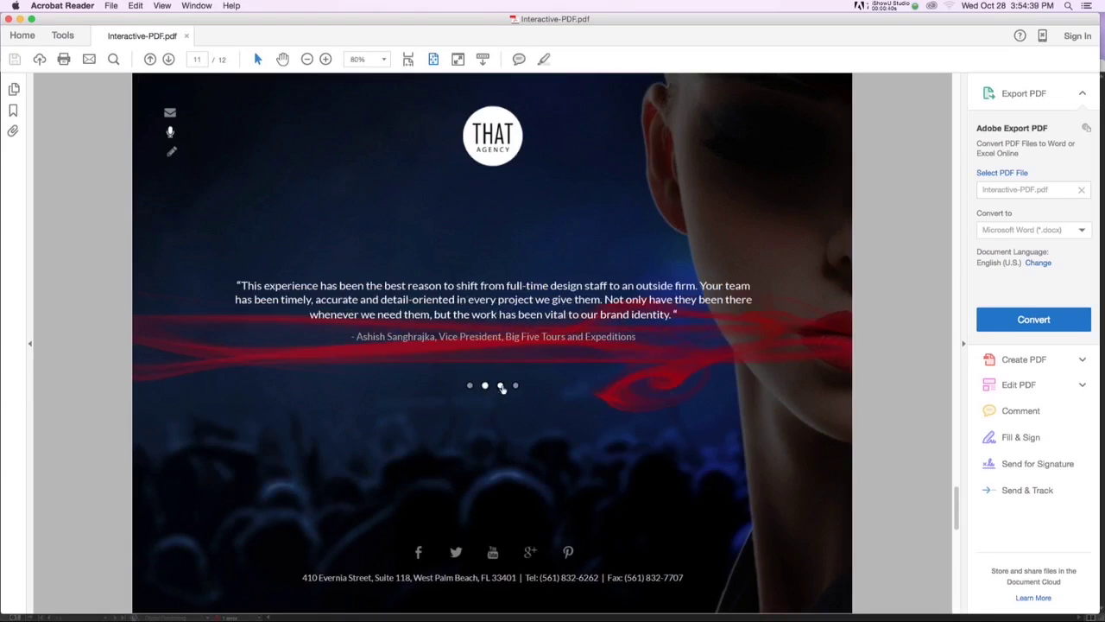
left_click(500, 385)
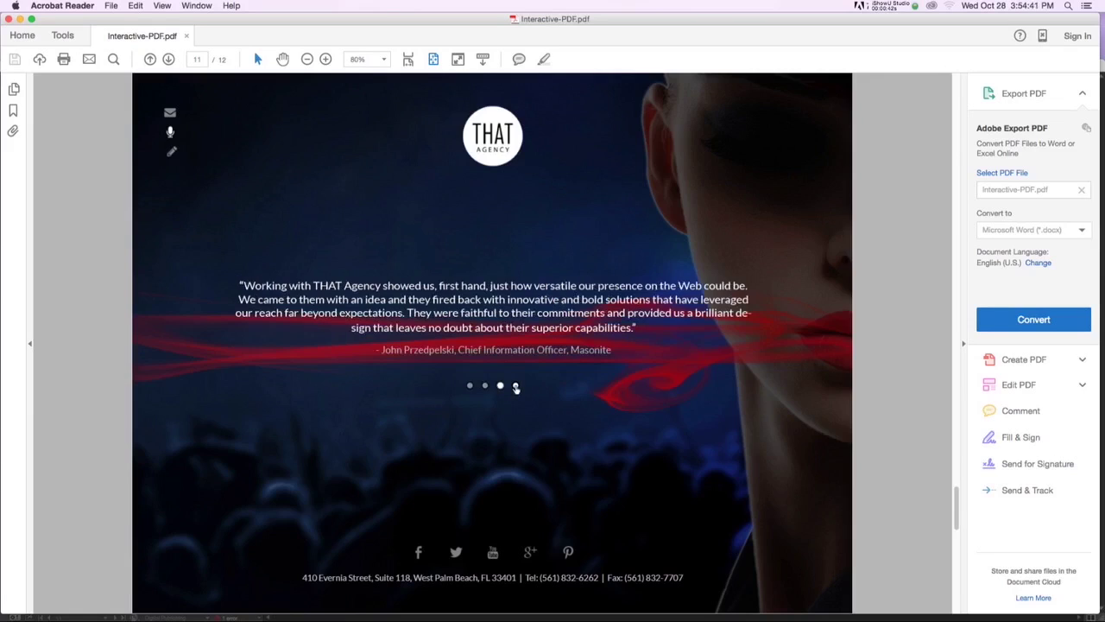
left_click(515, 386)
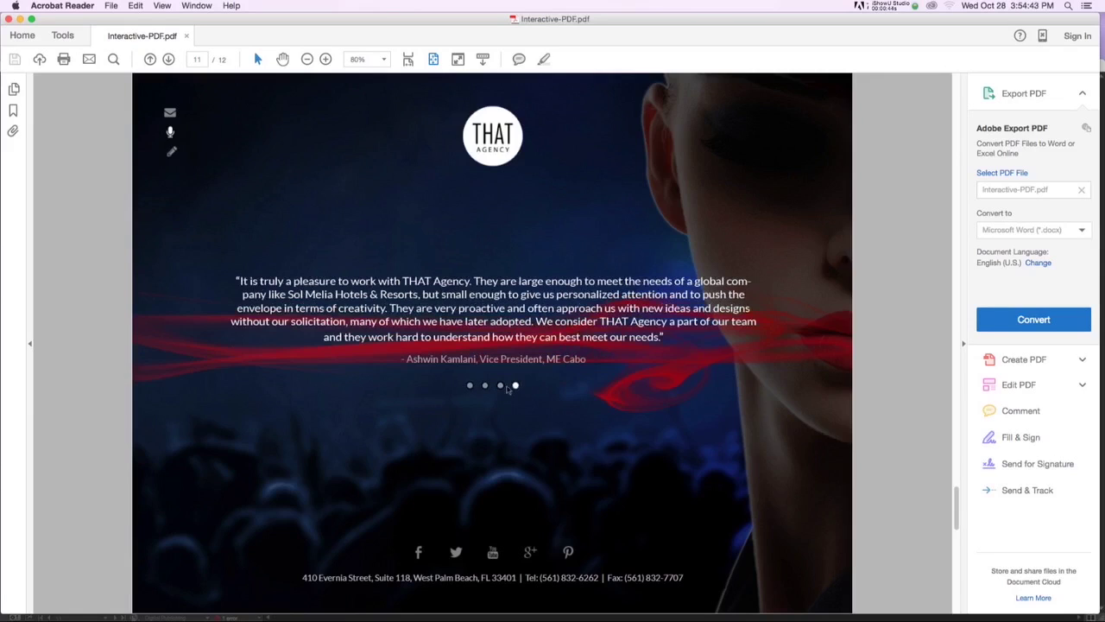
left_click(469, 386)
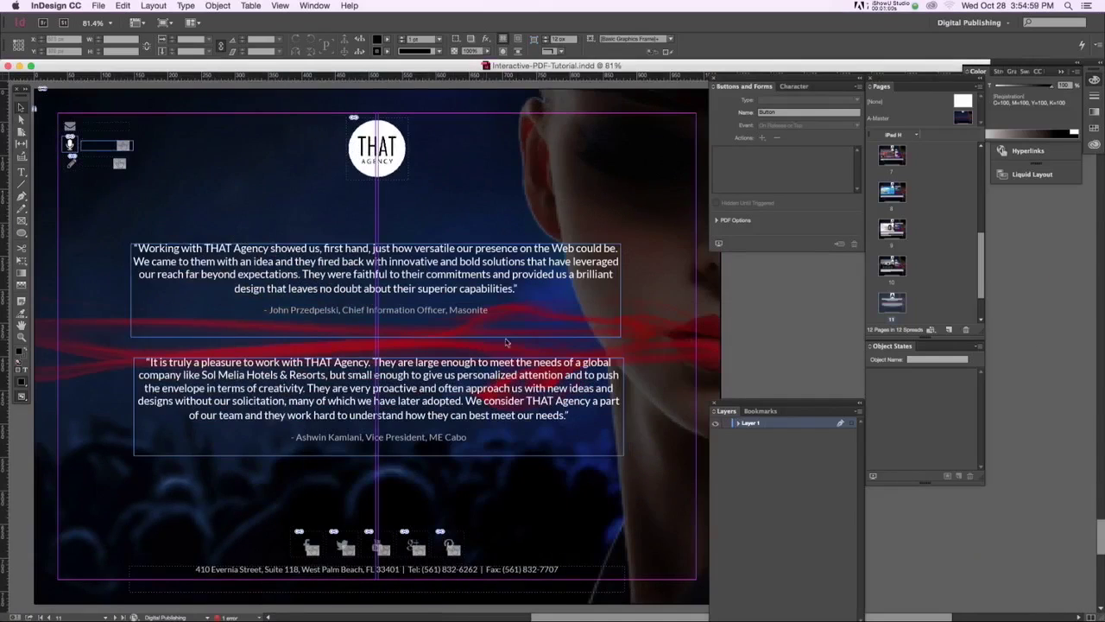
Open A-Master, select the pencil icon, and undo a trial move of the Facebook button.
double_click(963, 117)
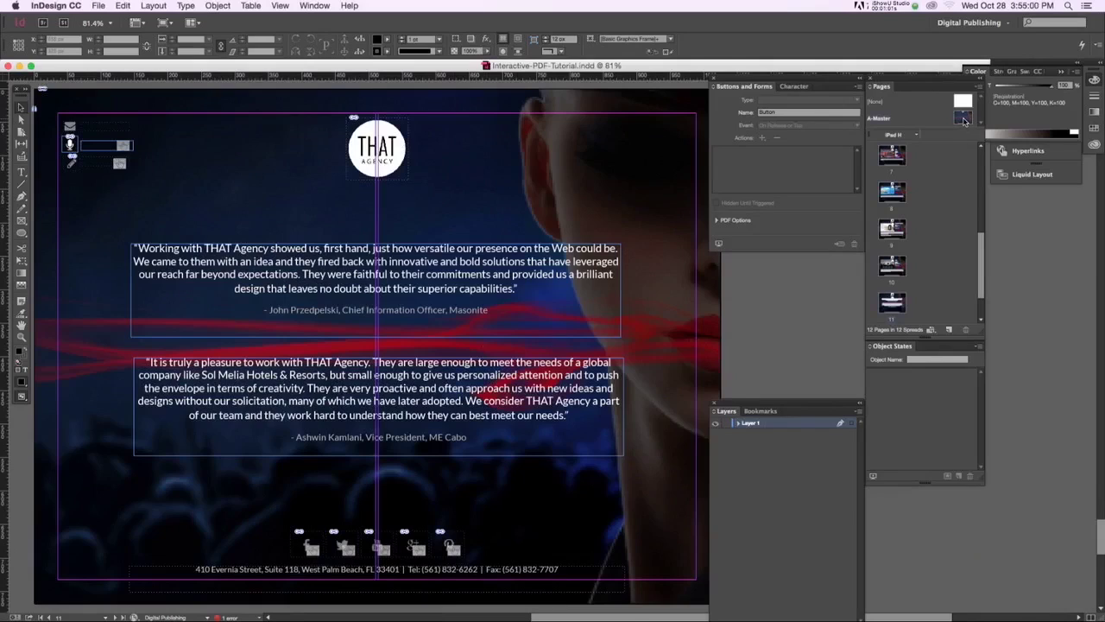
left_click(109, 164)
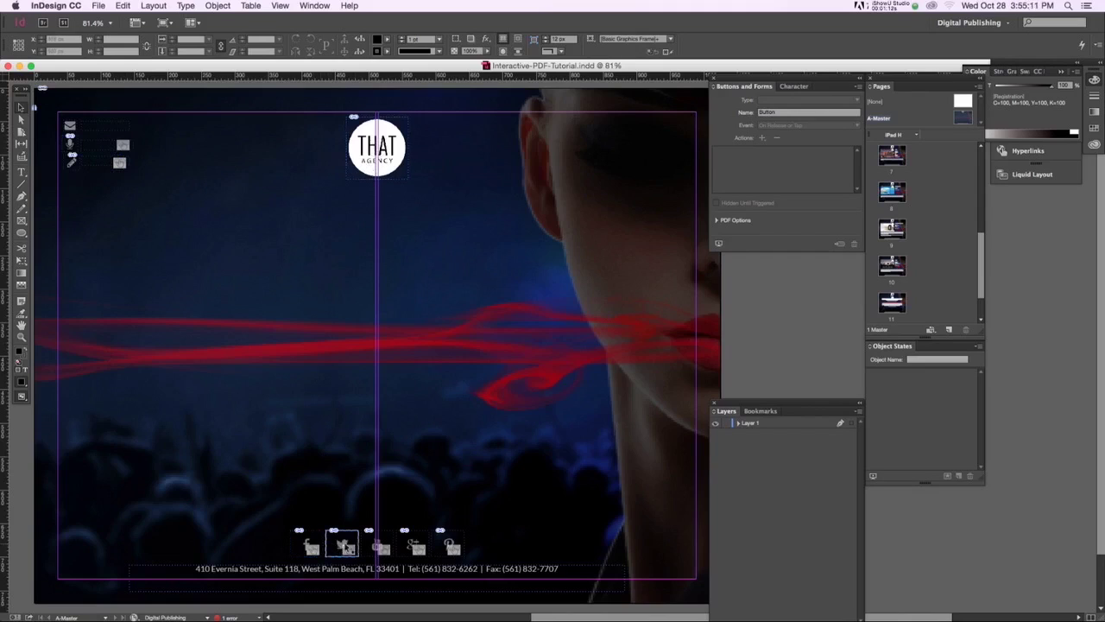
left_click_drag(309, 544, 292, 499)
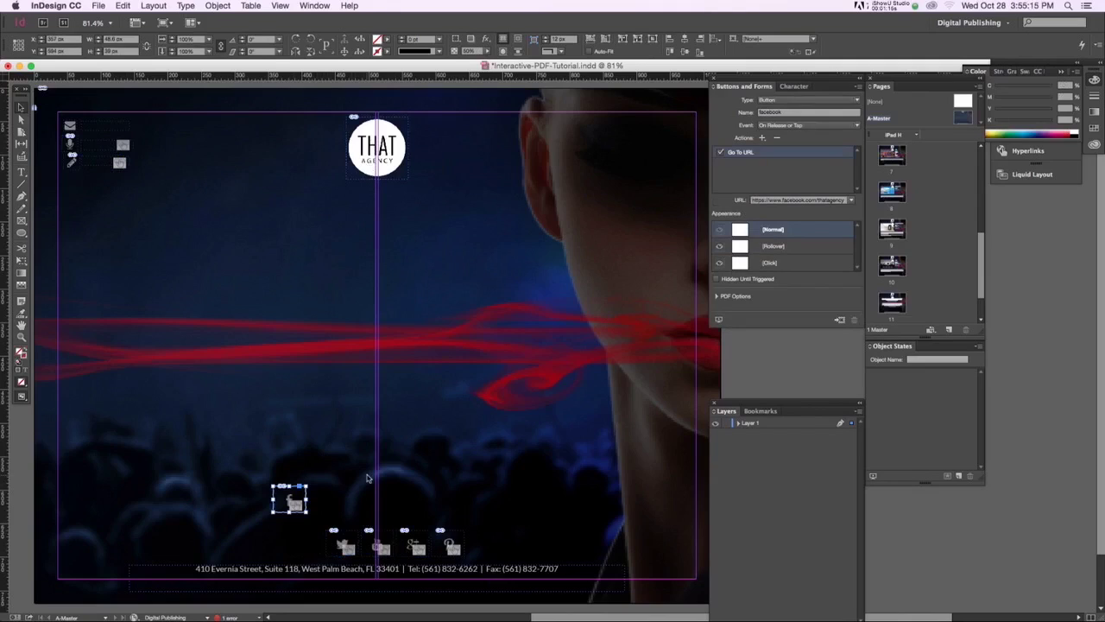
key("super+z")
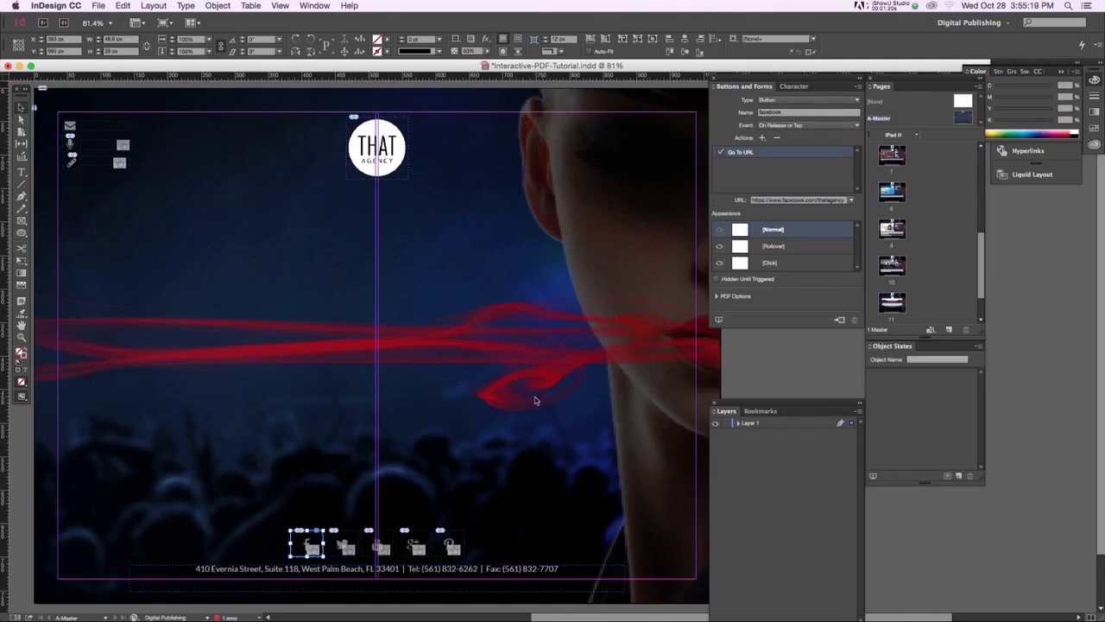
Show page 2, Recent Projects, in Preview mode.
scroll(902, 173, "up", 5)
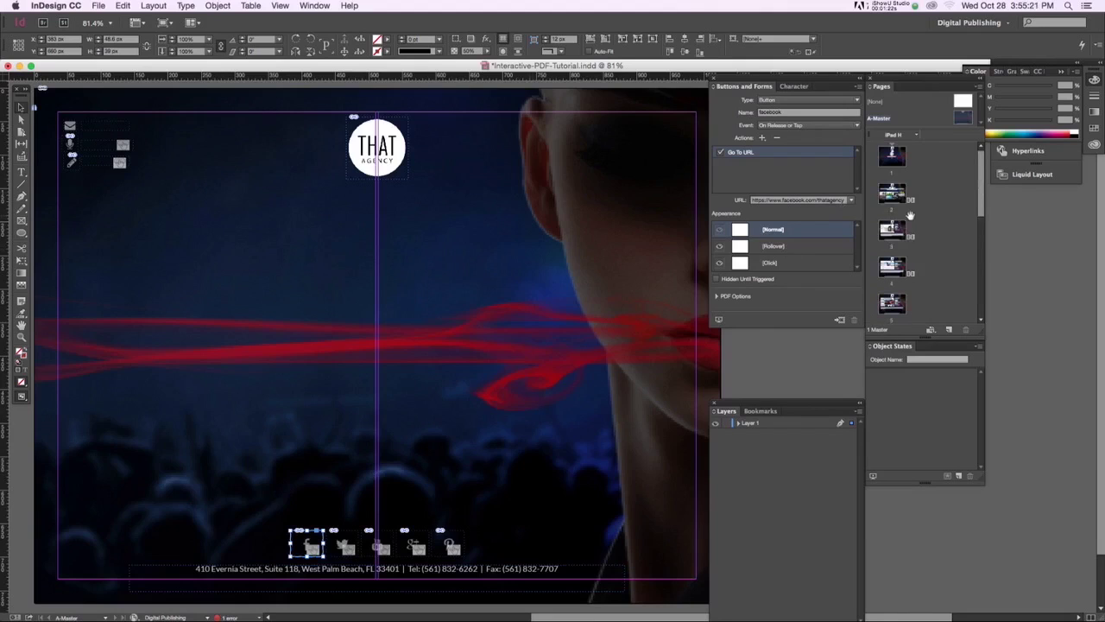
double_click(892, 192)
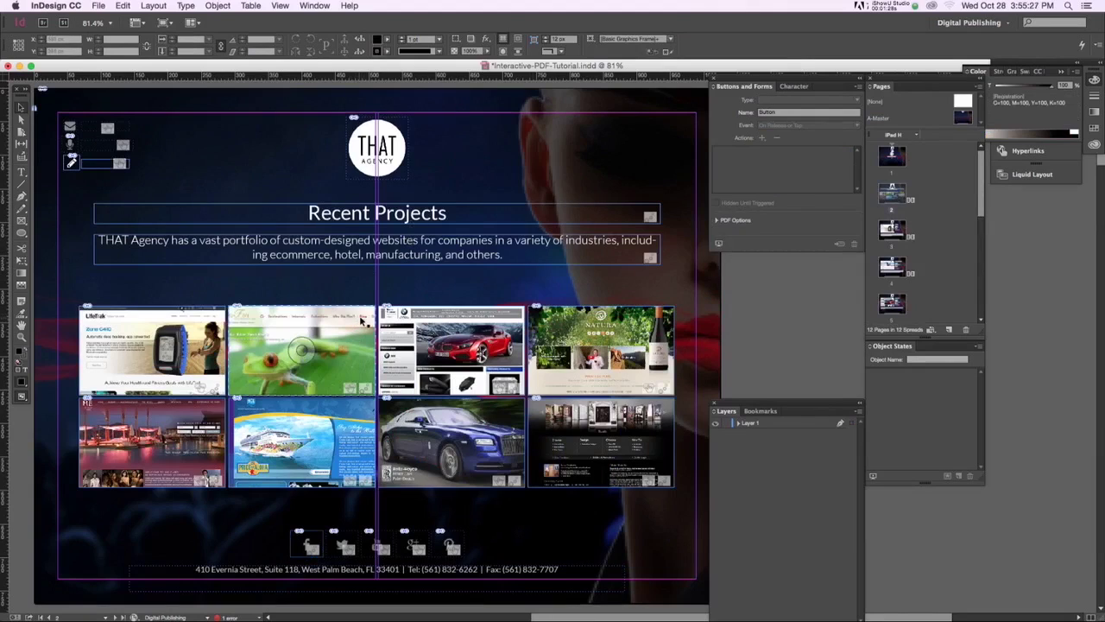
key("w")
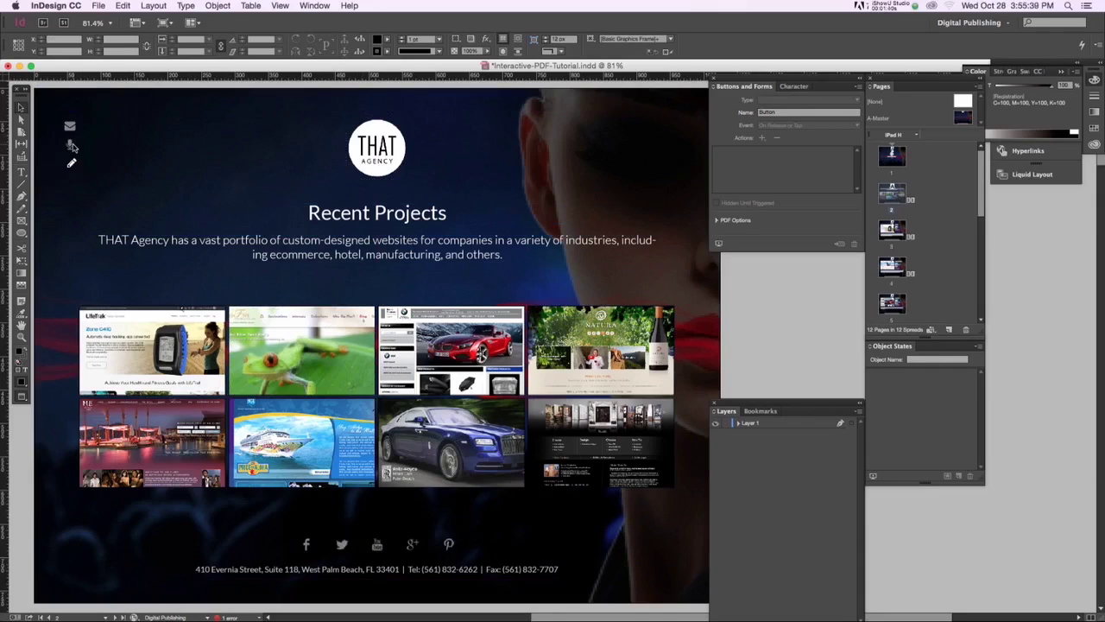
Inspect the microphone icon and project thumbnail buttons, such as the LiliTrak link, in Buttons and Forms.
left_click(72, 146)
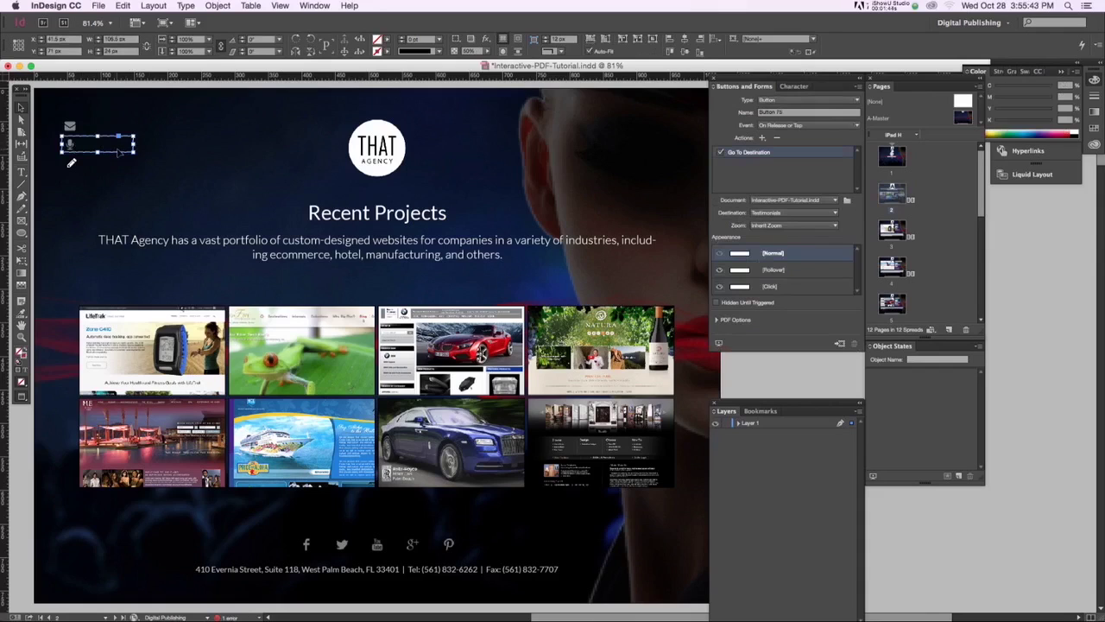
left_click(176, 158)
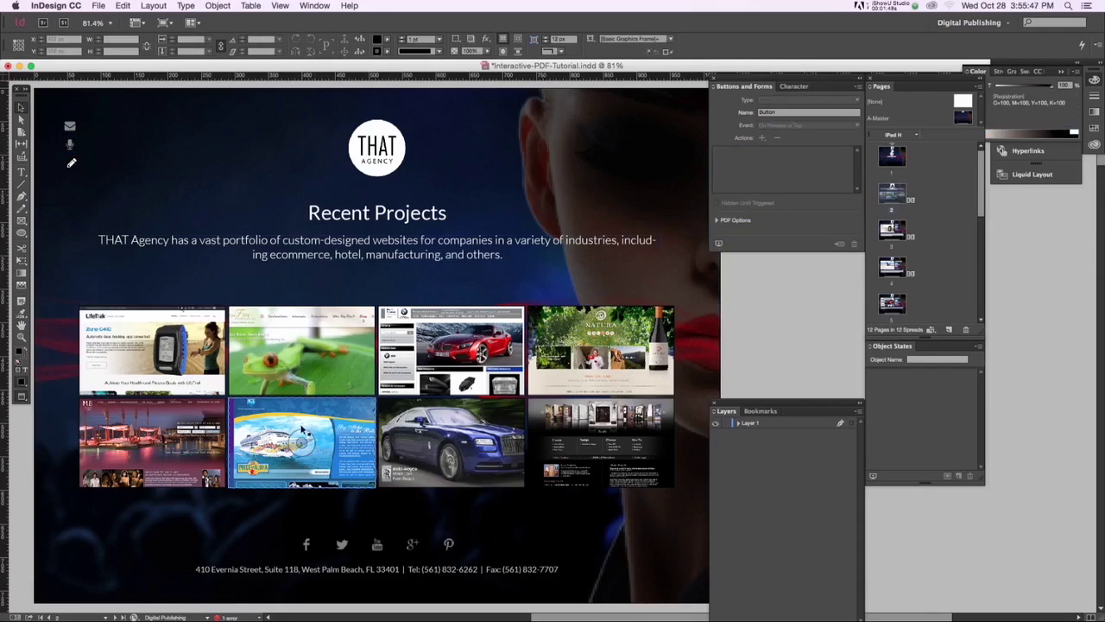
left_click(183, 361)
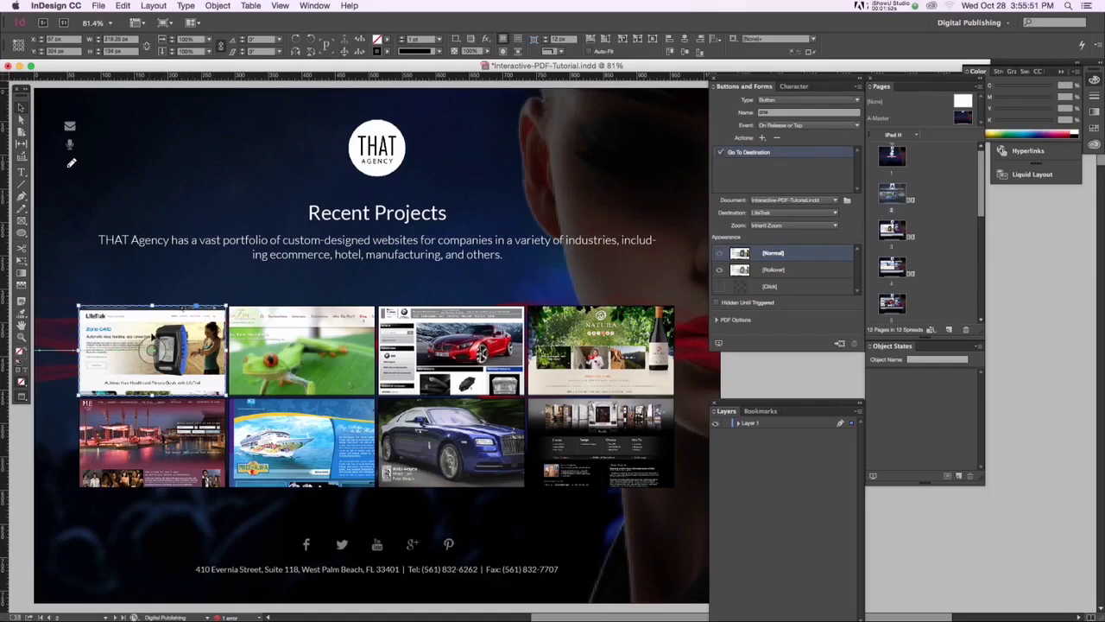
left_click(239, 285)
left_click(194, 337)
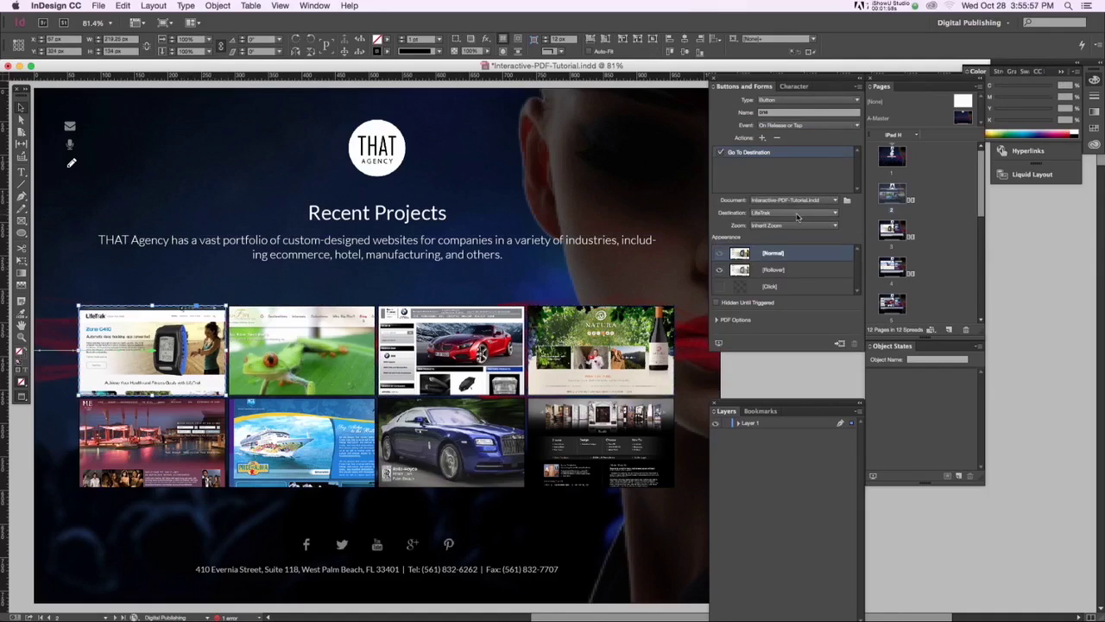
left_click(525, 288)
left_click(606, 386)
scroll(949, 255, "down", 6)
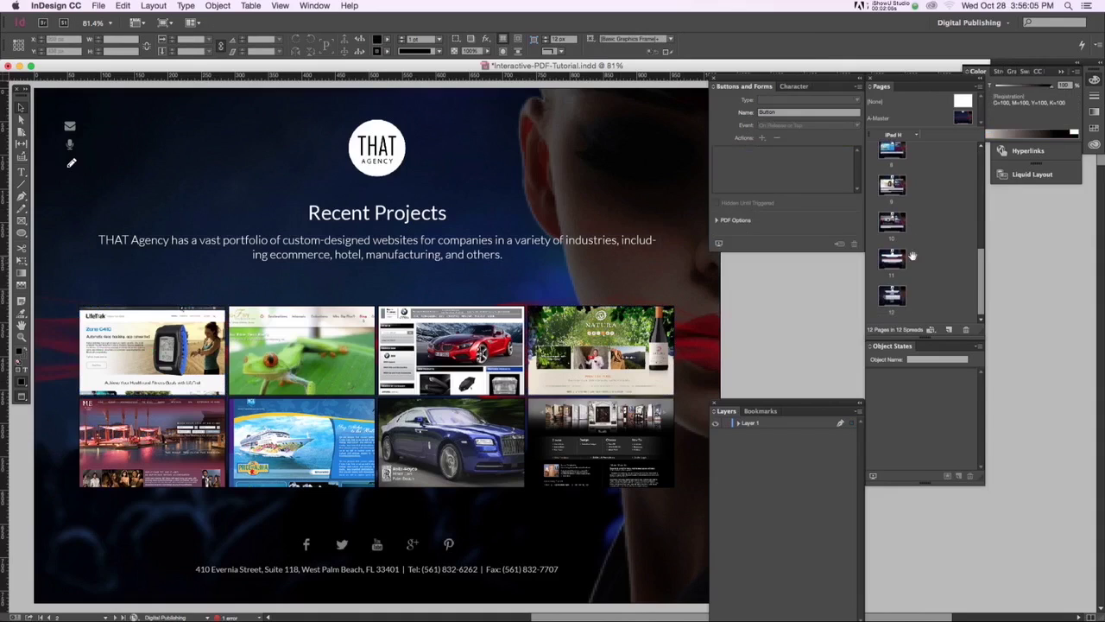
On page 11, trial-align and move both testimonials, then undo both changes.
double_click(897, 262)
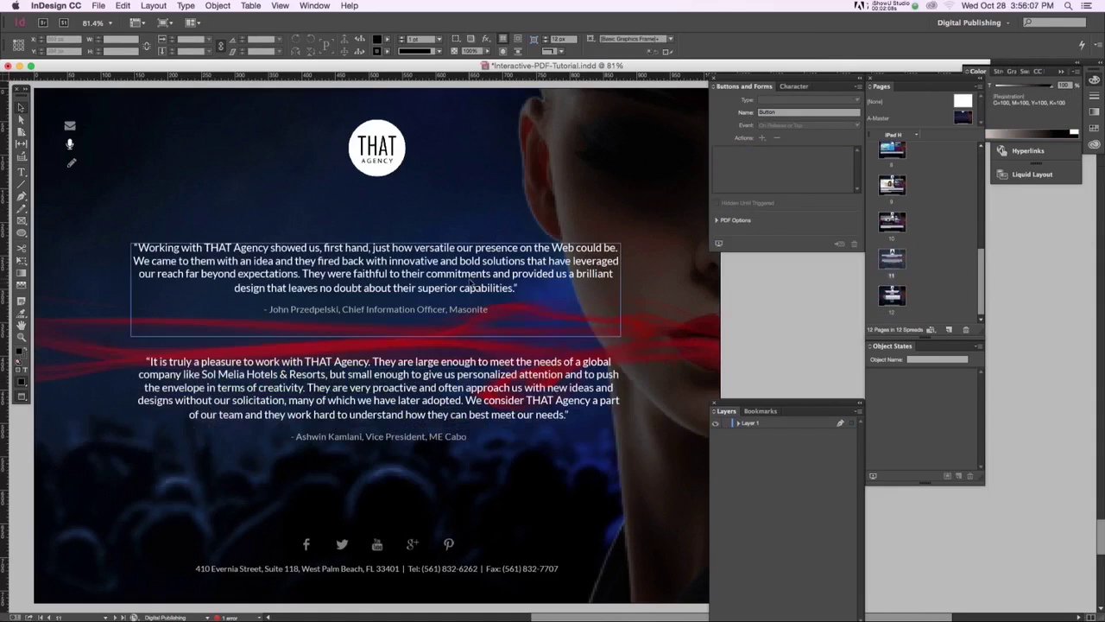
left_click(473, 286)
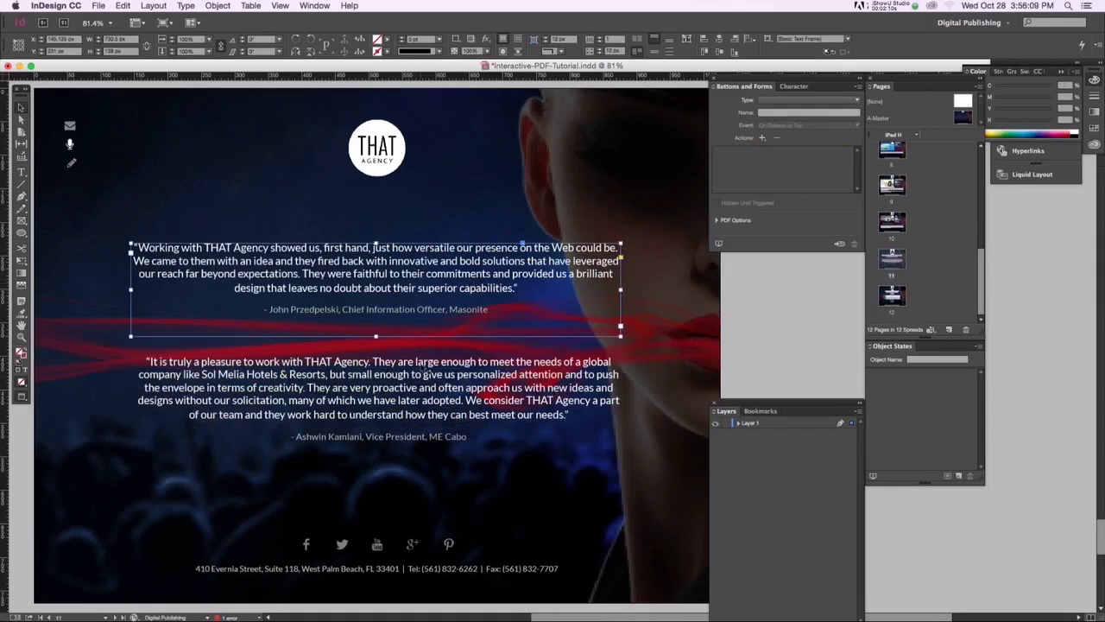
left_click(425, 369)
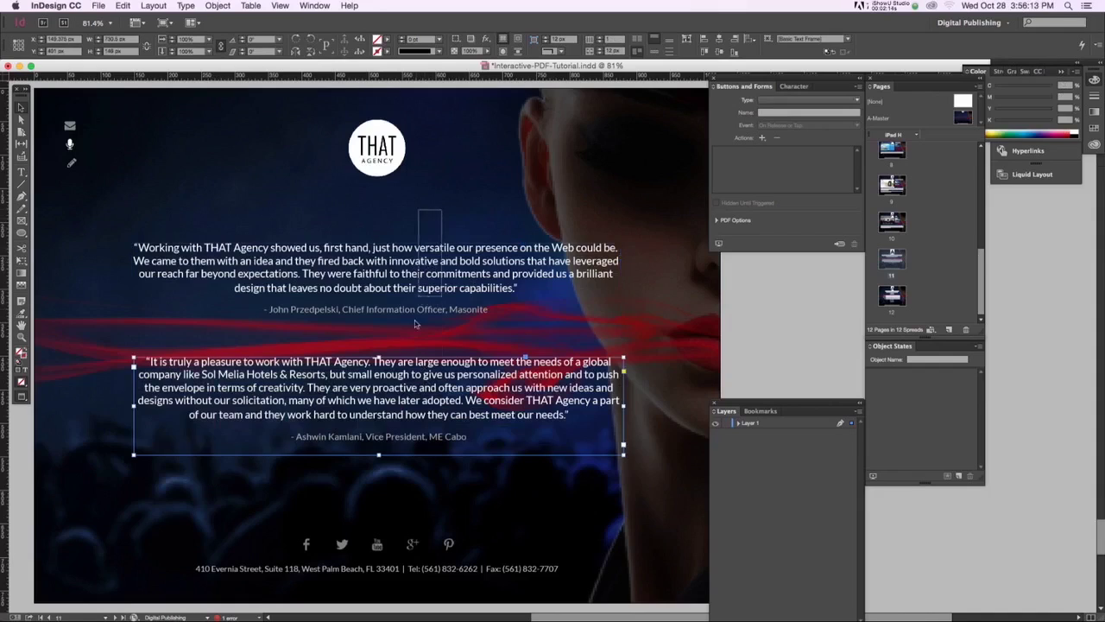
left_click(404, 258, "shift")
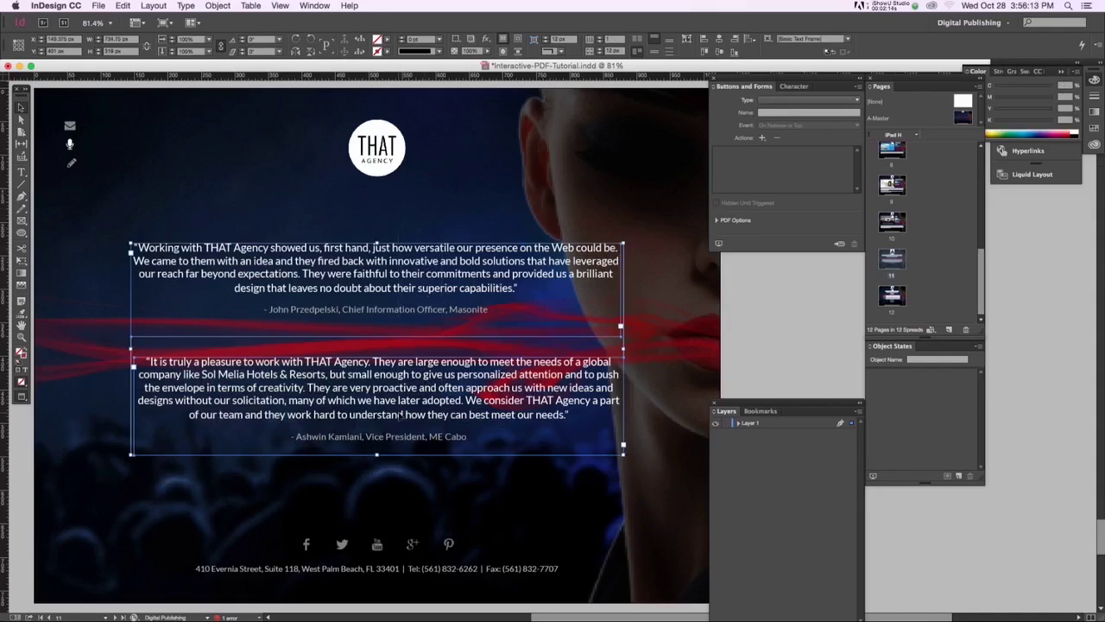
left_click(718, 52)
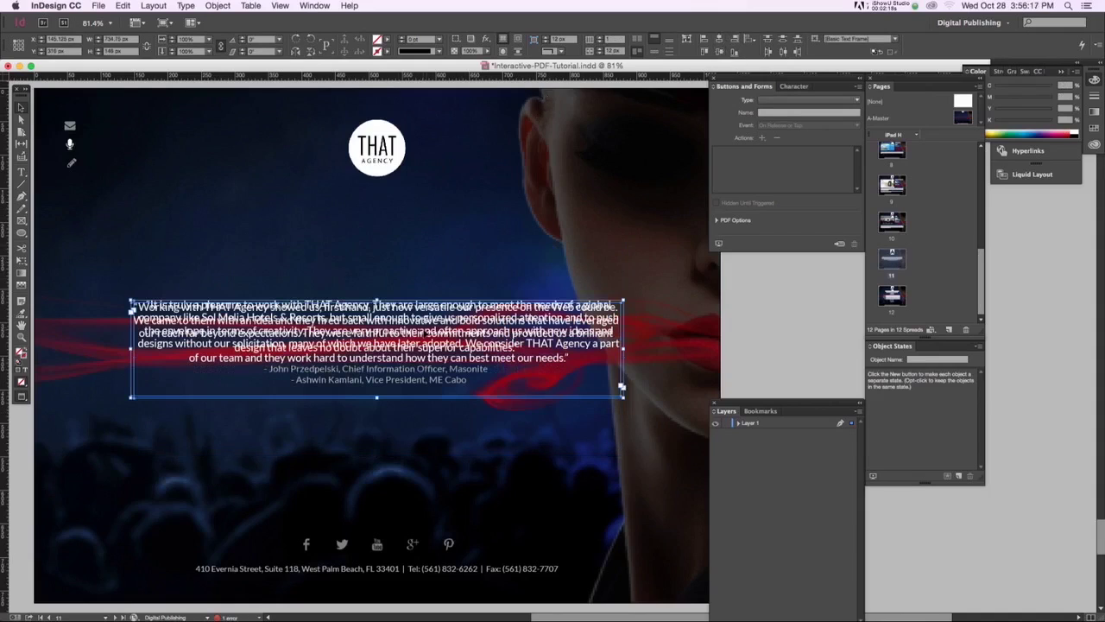
left_click_drag(377, 304, 406, 275)
left_click(432, 257)
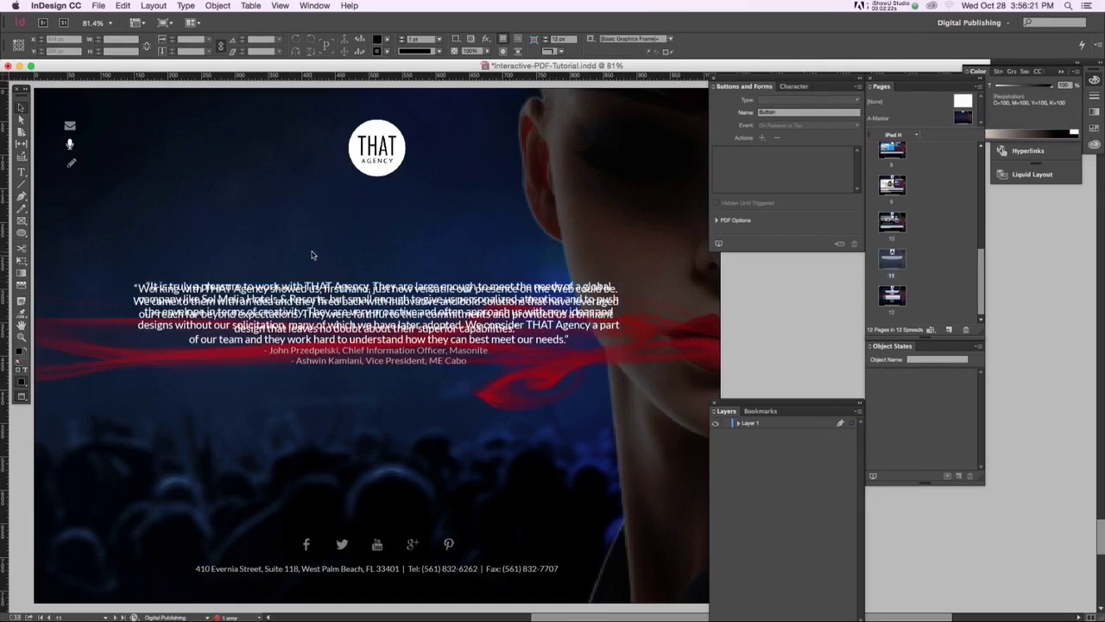
key("super+z")
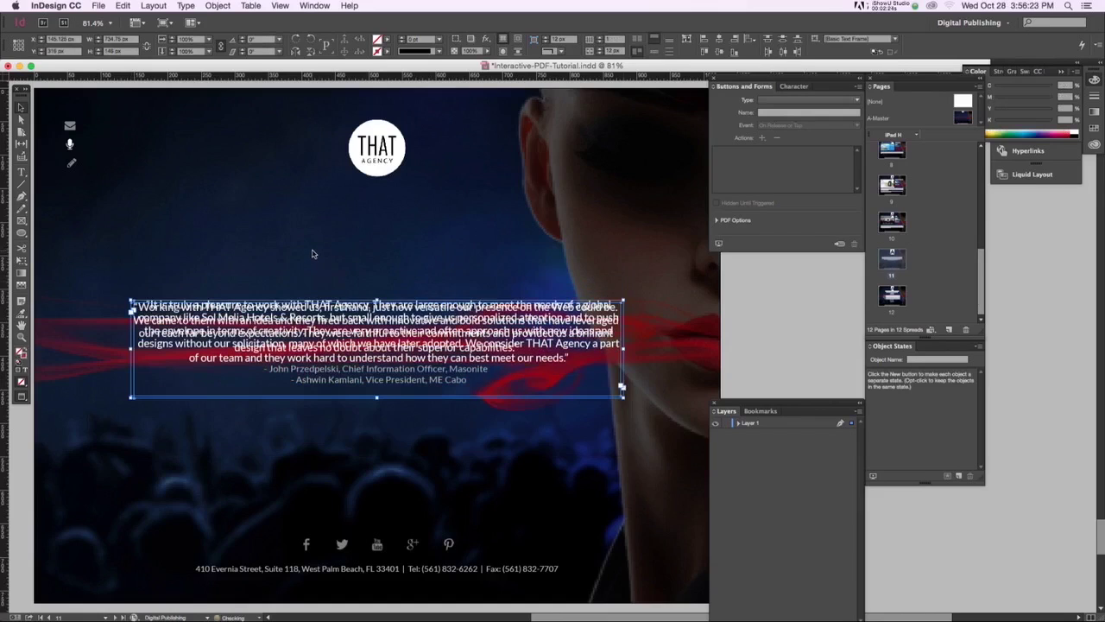
key("super+z")
key("super+z")
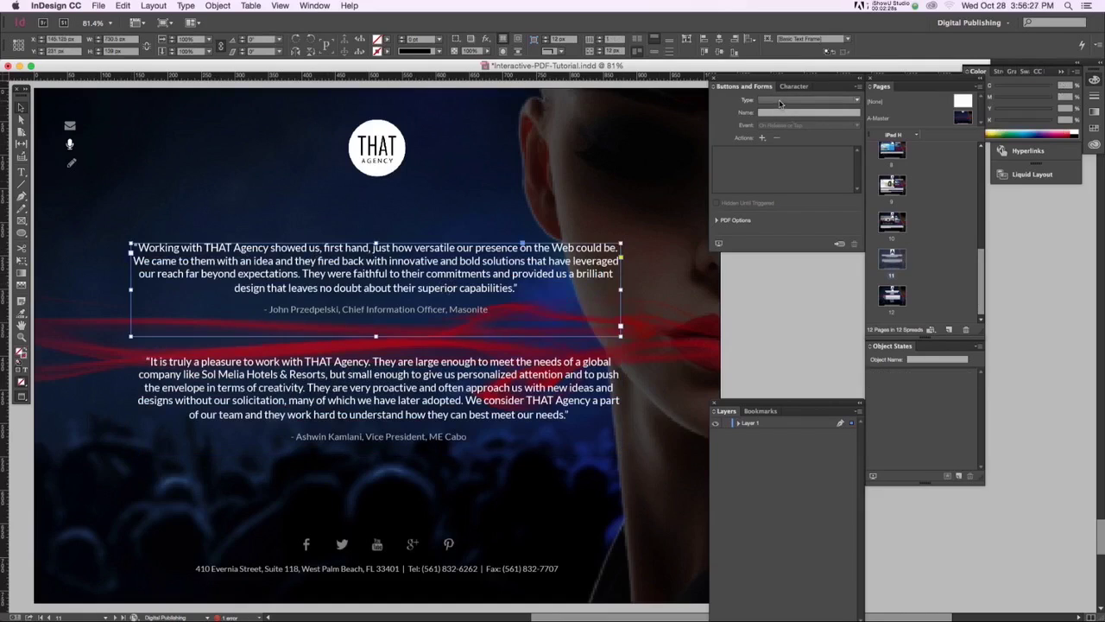
Convert both testimonial frames to buttons, naming the bottom one Test 2.
left_click(780, 101)
left_click(778, 110)
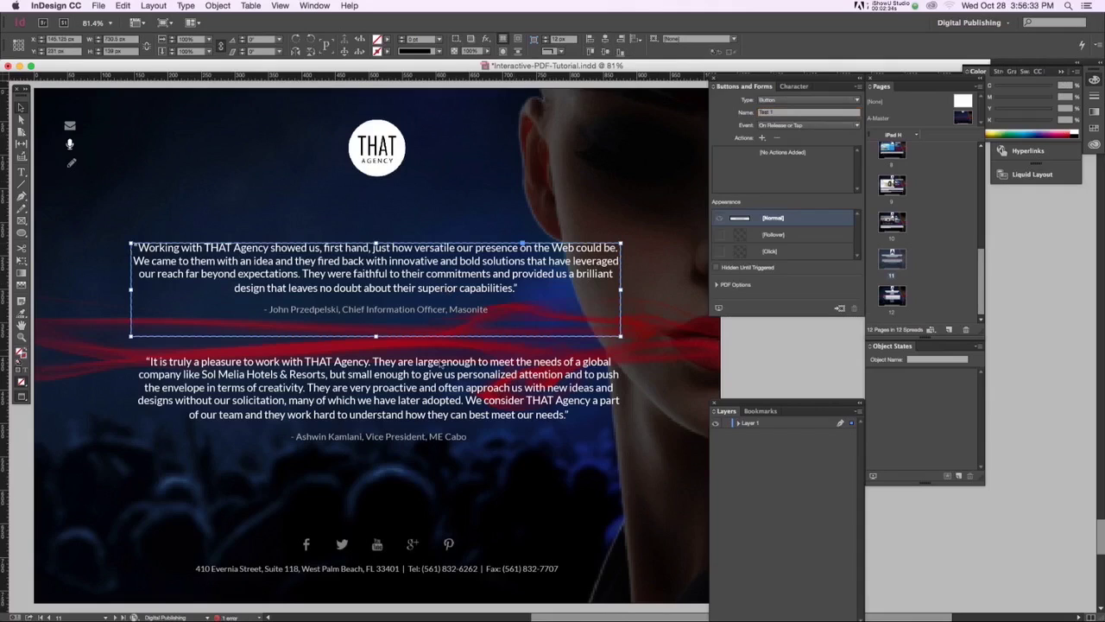
left_click(441, 389)
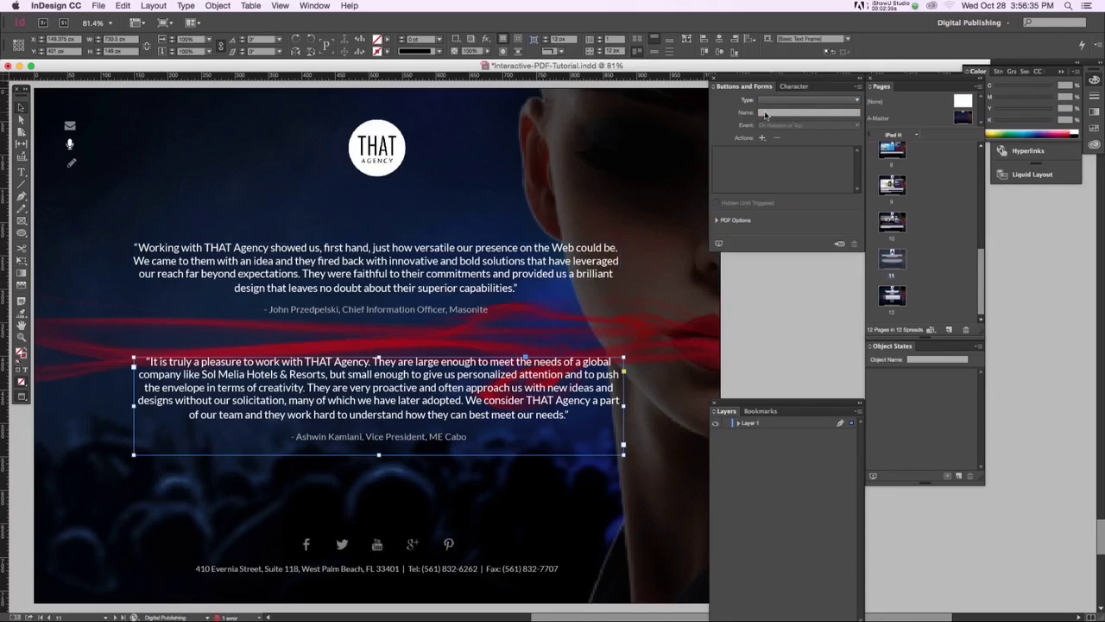
left_click(770, 101)
left_click(771, 112)
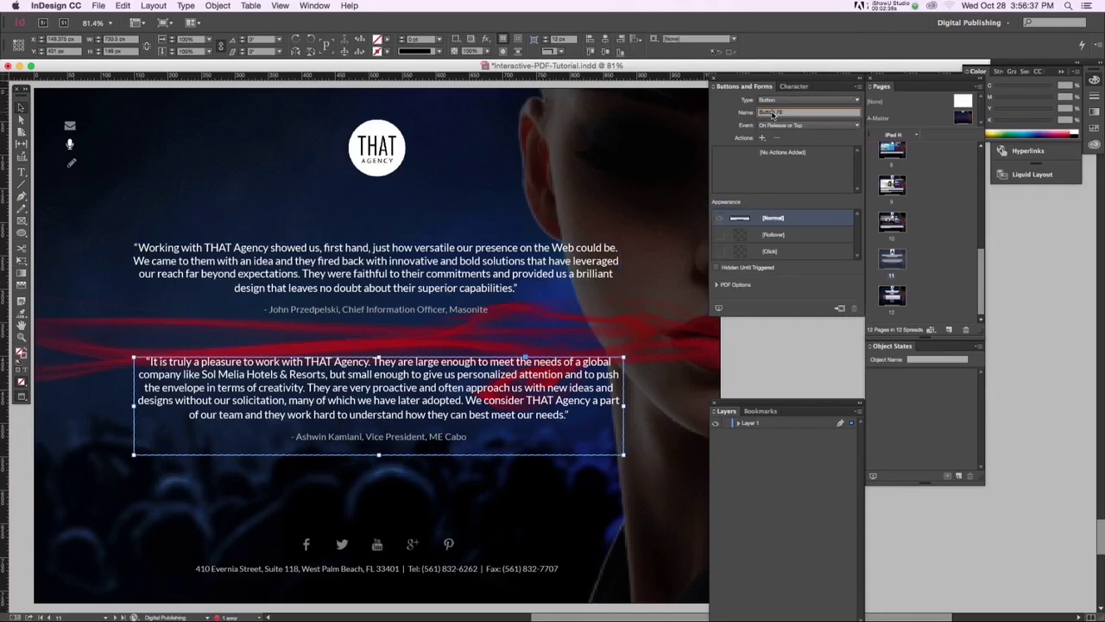
type("Test 2")
key("Return")
Stack both testimonials on a common vertical centre, nudge them higher, and deselect.
left_click(477, 239)
left_click_drag(514, 181, 491, 349)
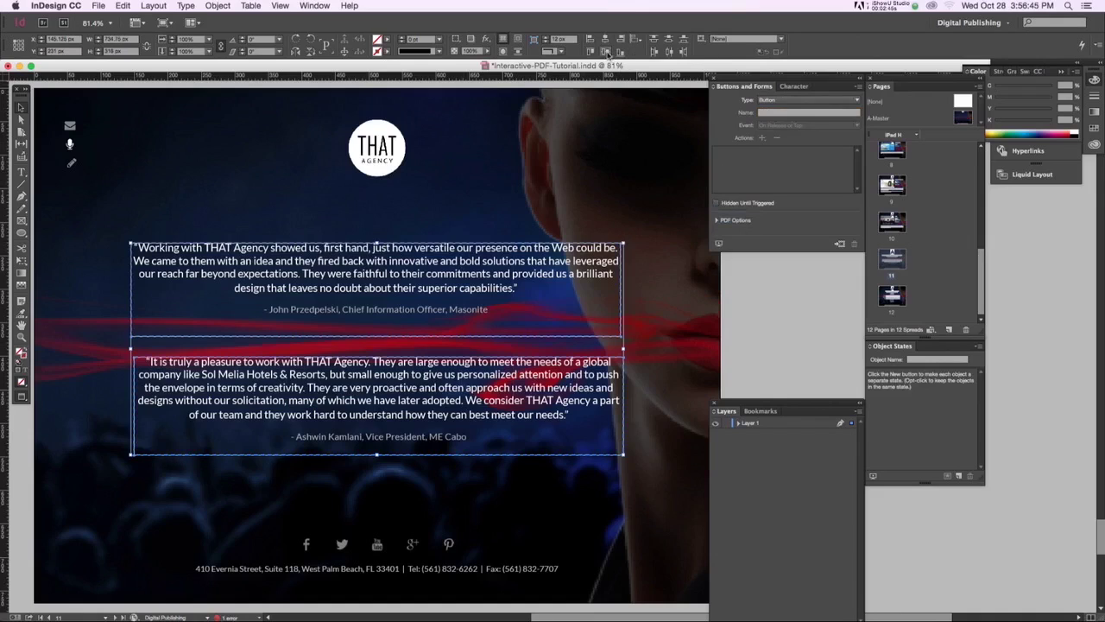
left_click(606, 51)
left_click_drag(295, 395, 295, 361)
key("ctrl+g")
key("ctrl+shift+a")
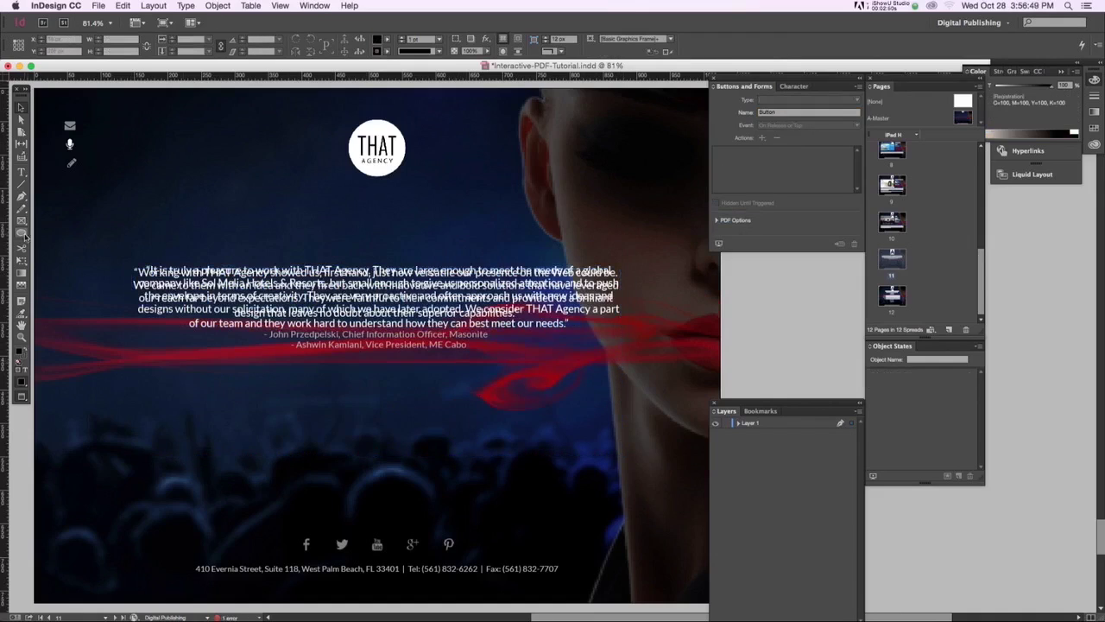
Draw a 16.6 px gray-tinted circle below the quotes and make it button Bullet 1.
left_click(22, 234)
left_click_drag(313, 375, 324, 386)
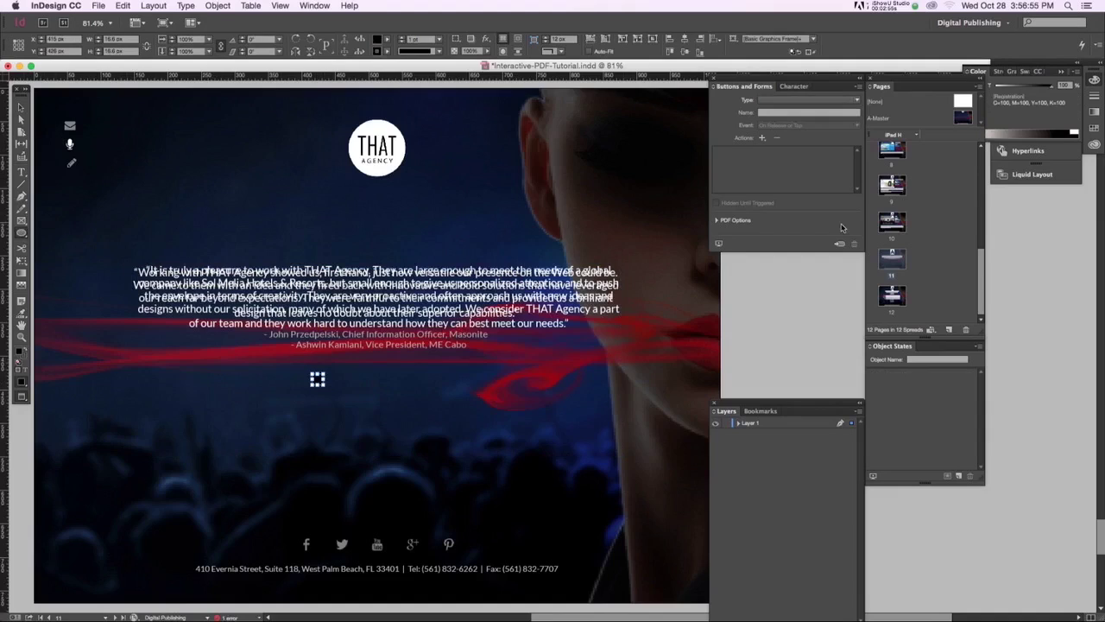
left_click(1025, 87)
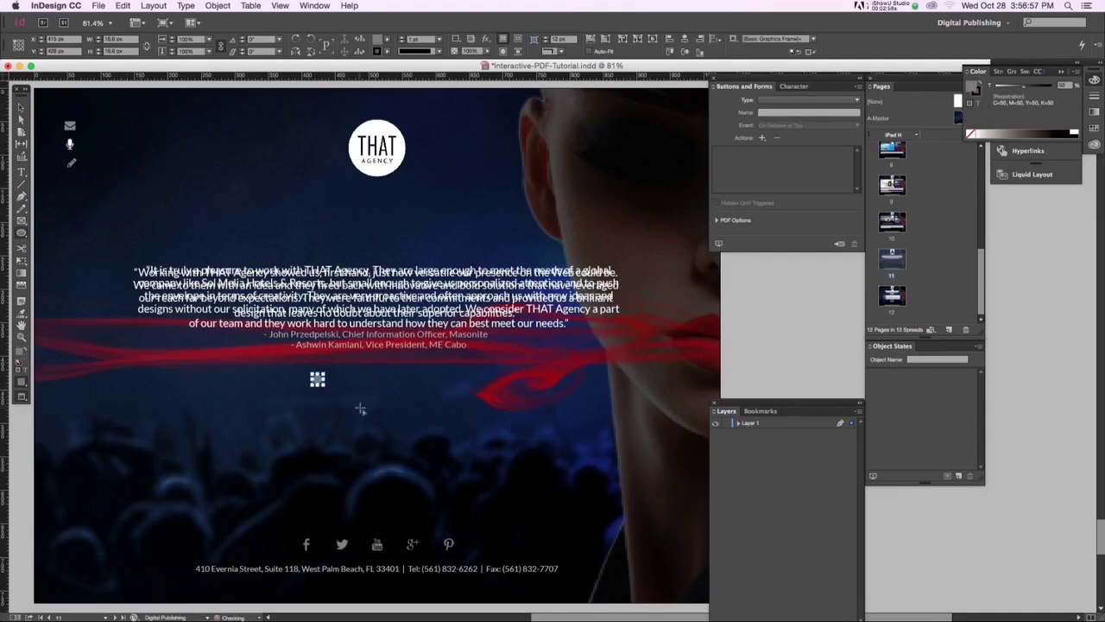
left_click(22, 108)
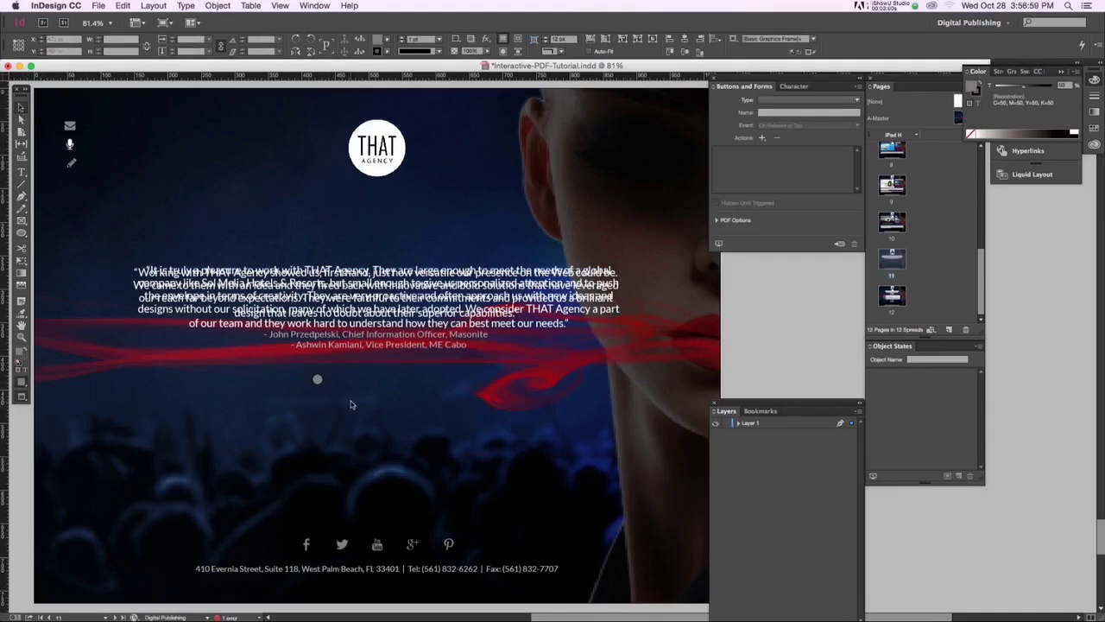
left_click(317, 379)
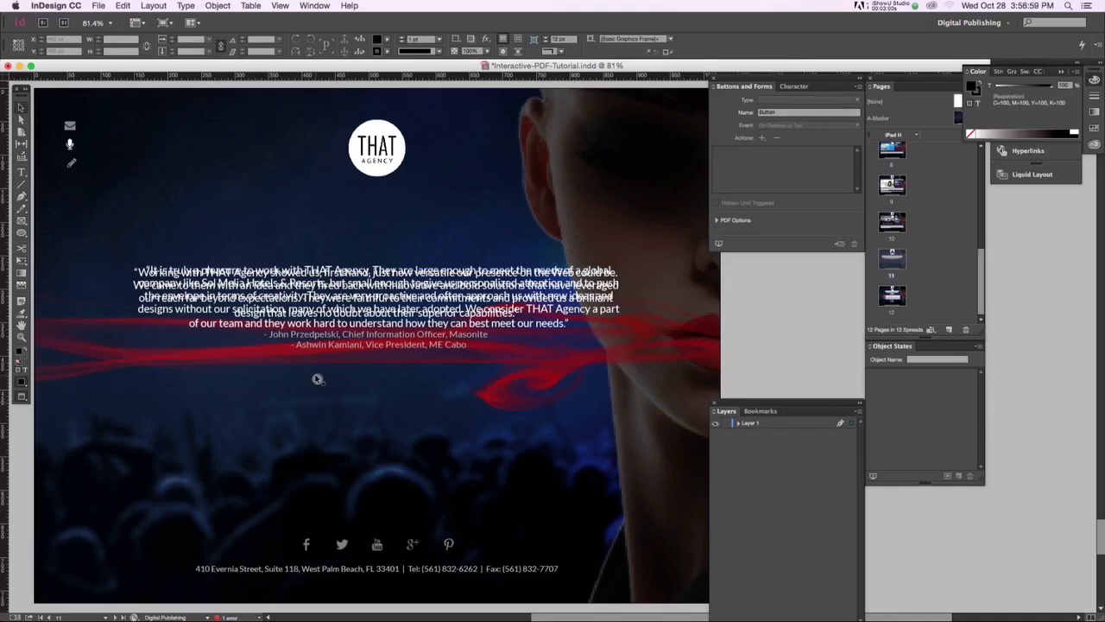
left_click(777, 100)
left_click(773, 113)
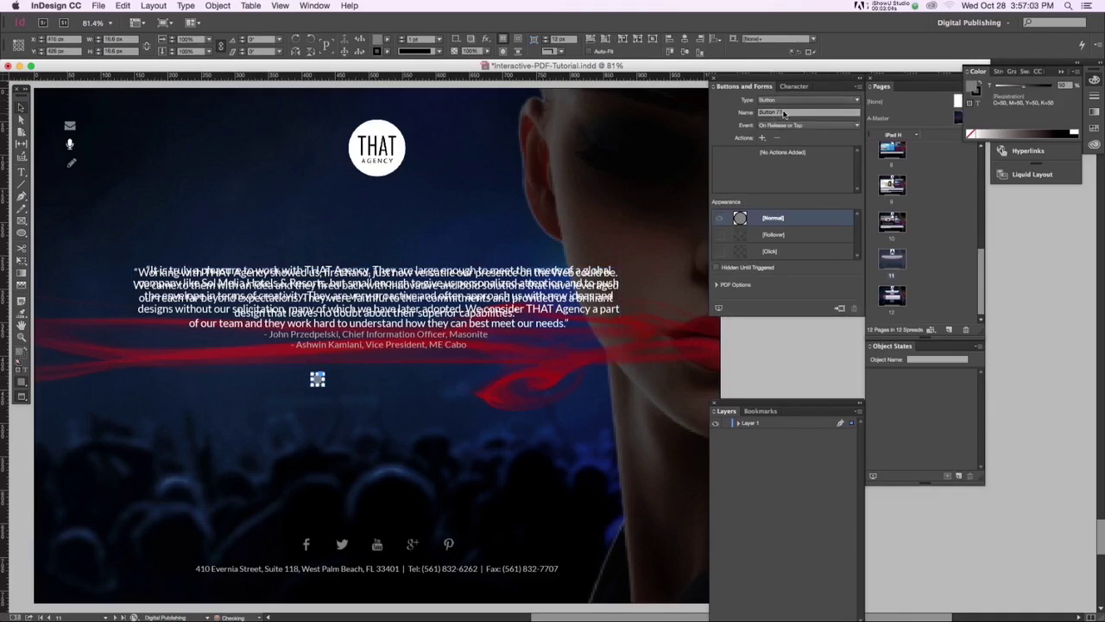
type("B")
key("Return")
left_click(321, 384)
Duplicate Bullet 1 to its right as button Bullet 2.
left_click(318, 381)
left_click_drag(318, 380, 347, 389)
left_click(785, 113)
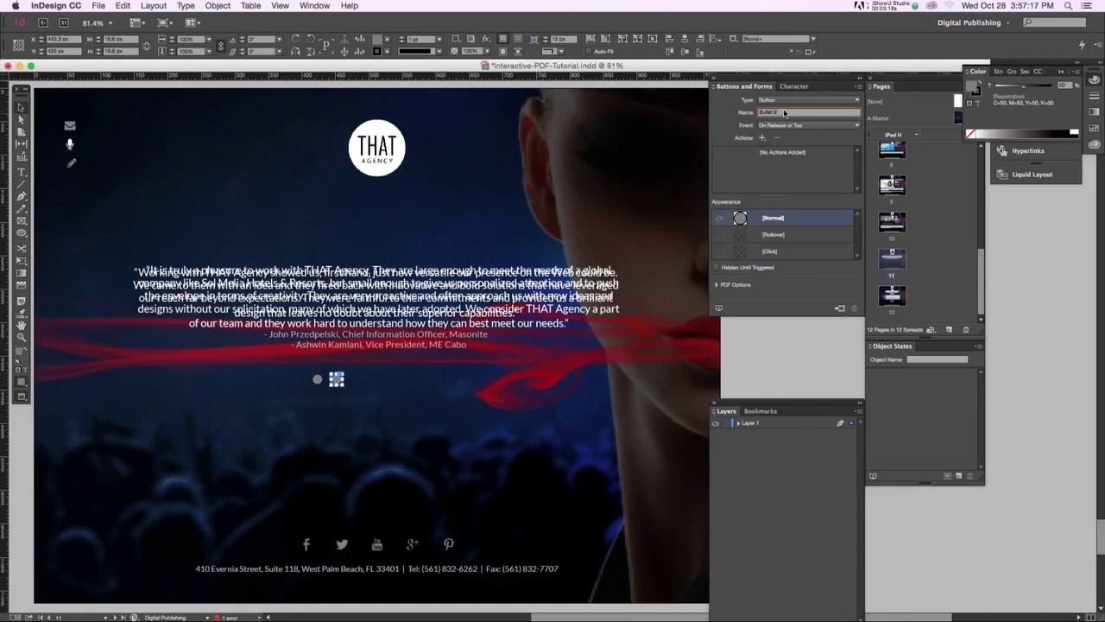
left_click(319, 382)
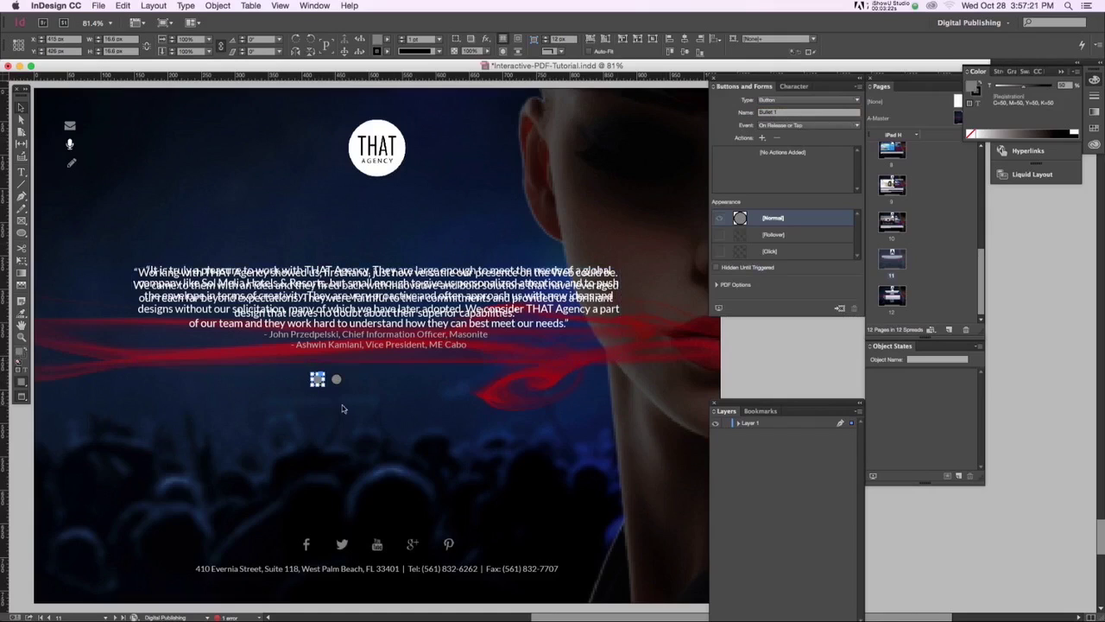
left_click(339, 397)
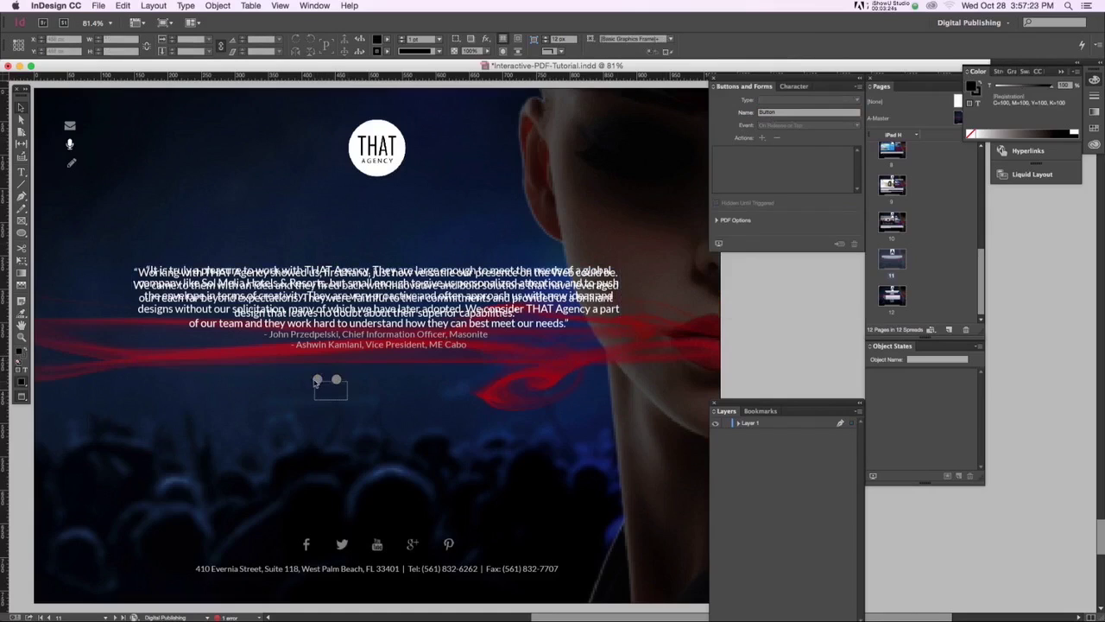
Copy both gray bullets below the originals and fill the copies white.
left_click_drag(309, 374, 337, 399)
left_click(353, 413)
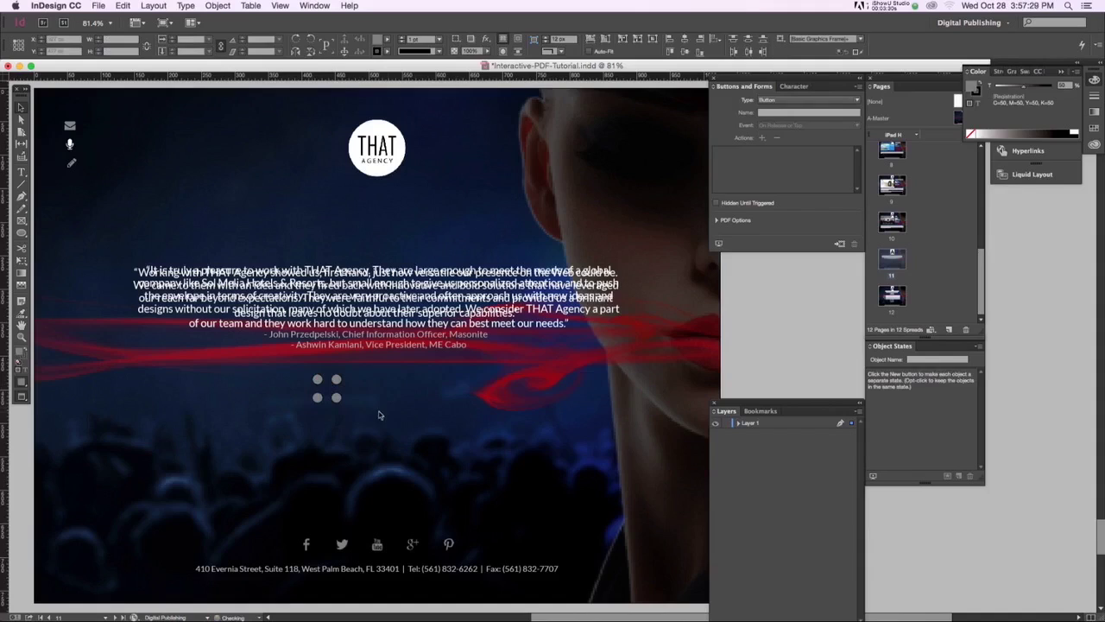
left_click(318, 397)
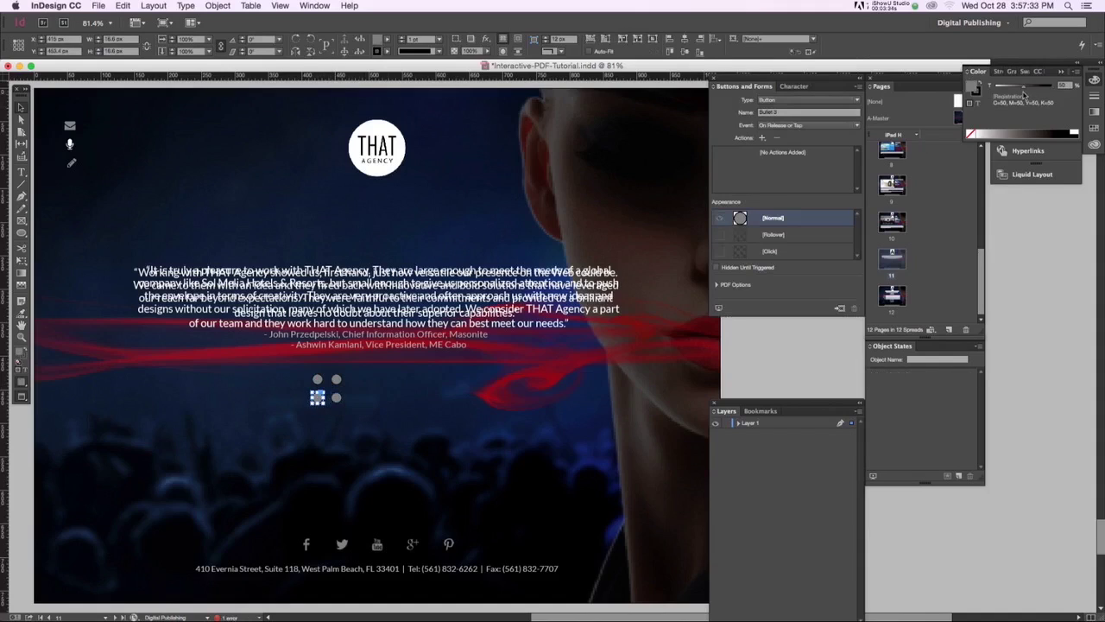
left_click(1074, 132)
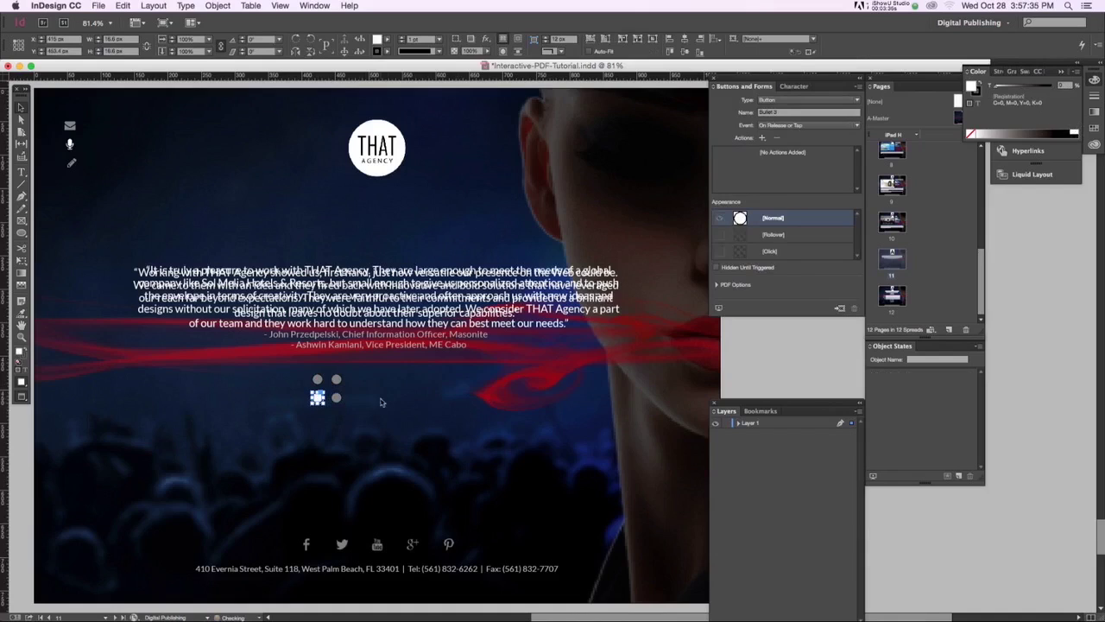
left_click(336, 397)
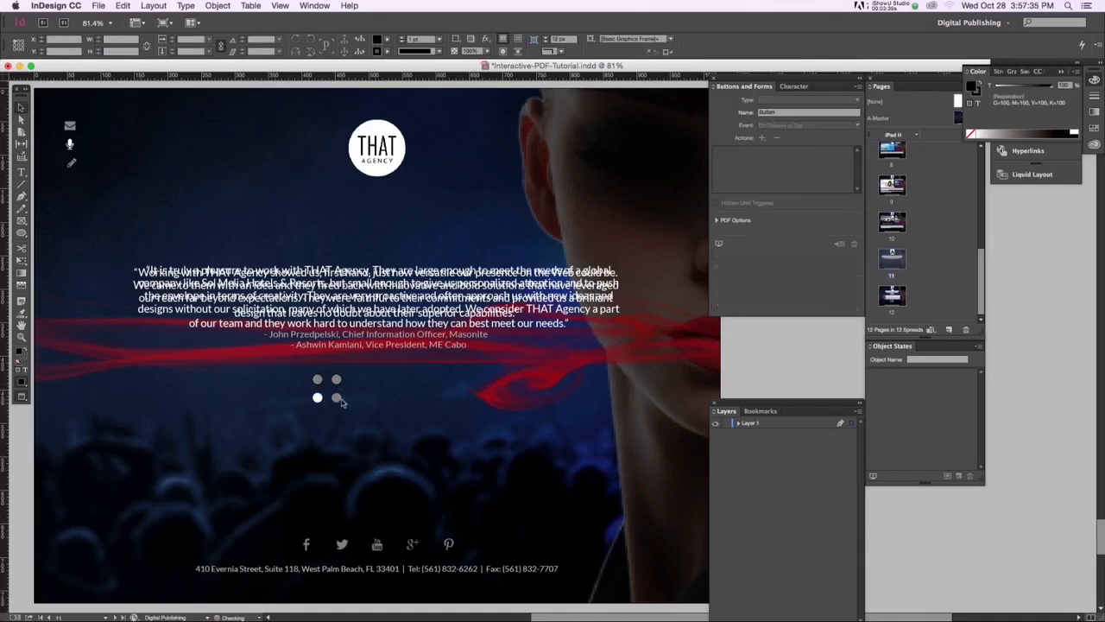
left_click(1074, 132)
left_click(406, 423)
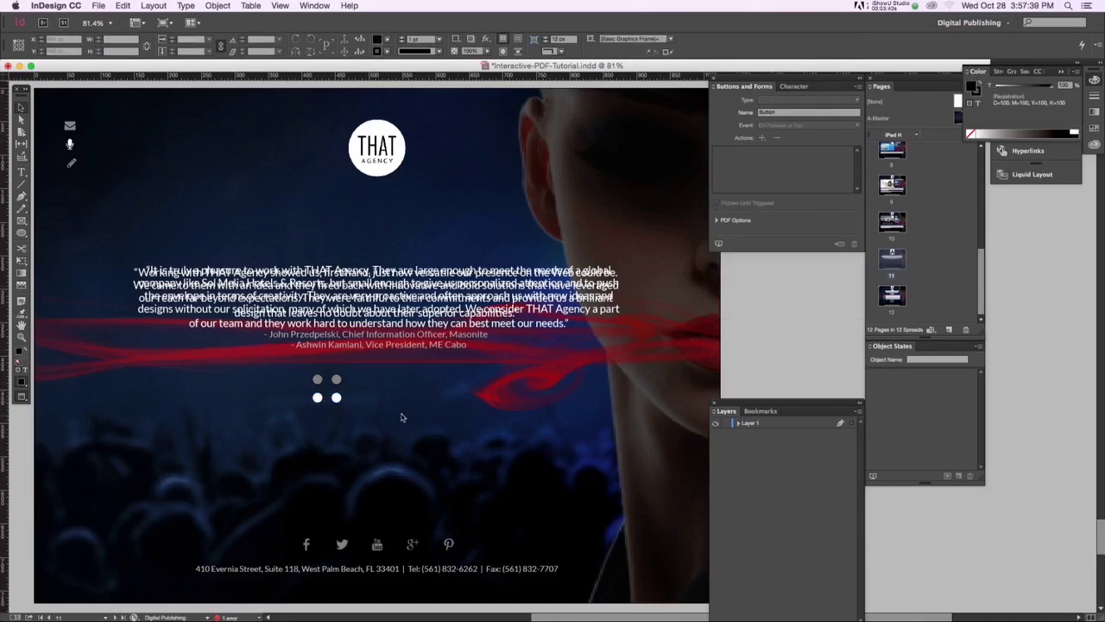
Rename the white copies Bullet 1 Hover and Bullet 2 Hover, then centre all four under the text.
left_click_drag(355, 424, 308, 389)
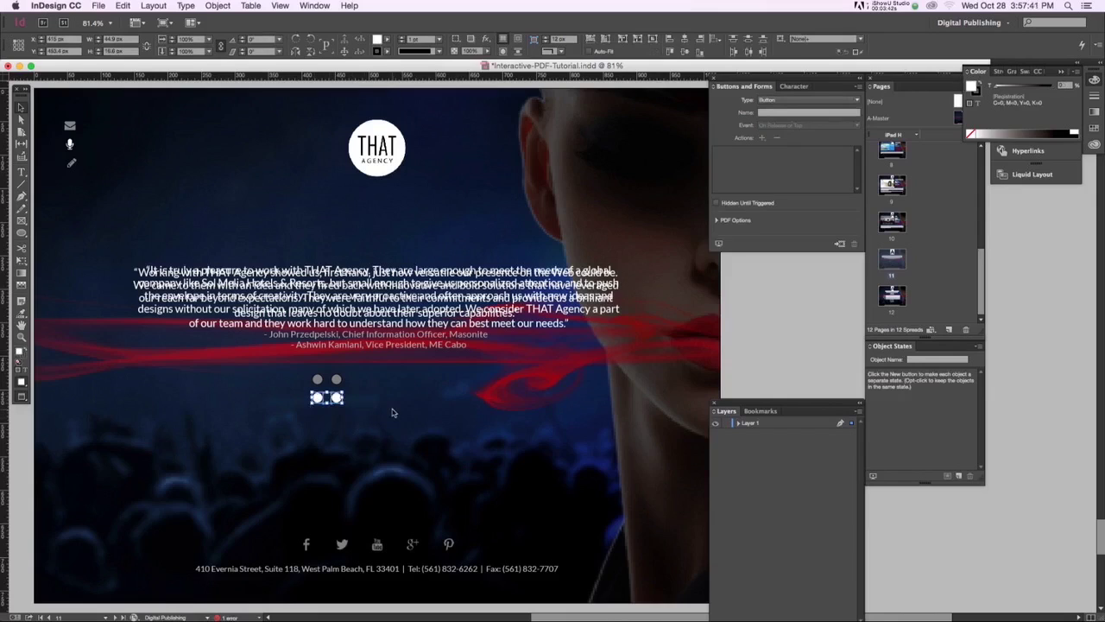
left_click(318, 397)
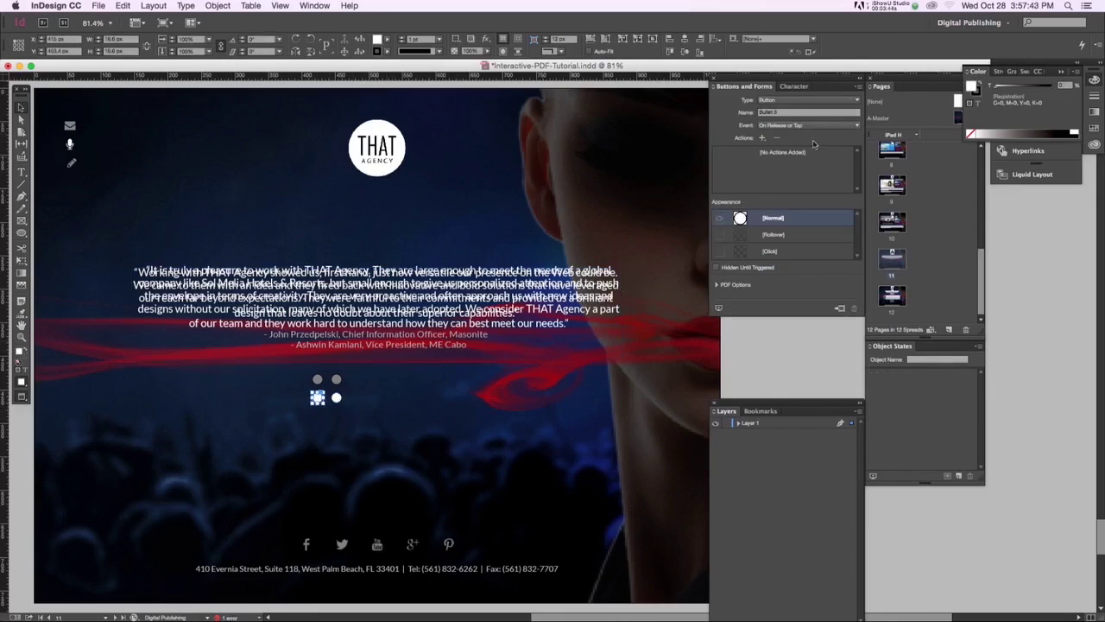
left_click(787, 113)
double_click(789, 113)
type("1 Hover")
key("Return")
left_click(337, 397)
left_click(794, 112)
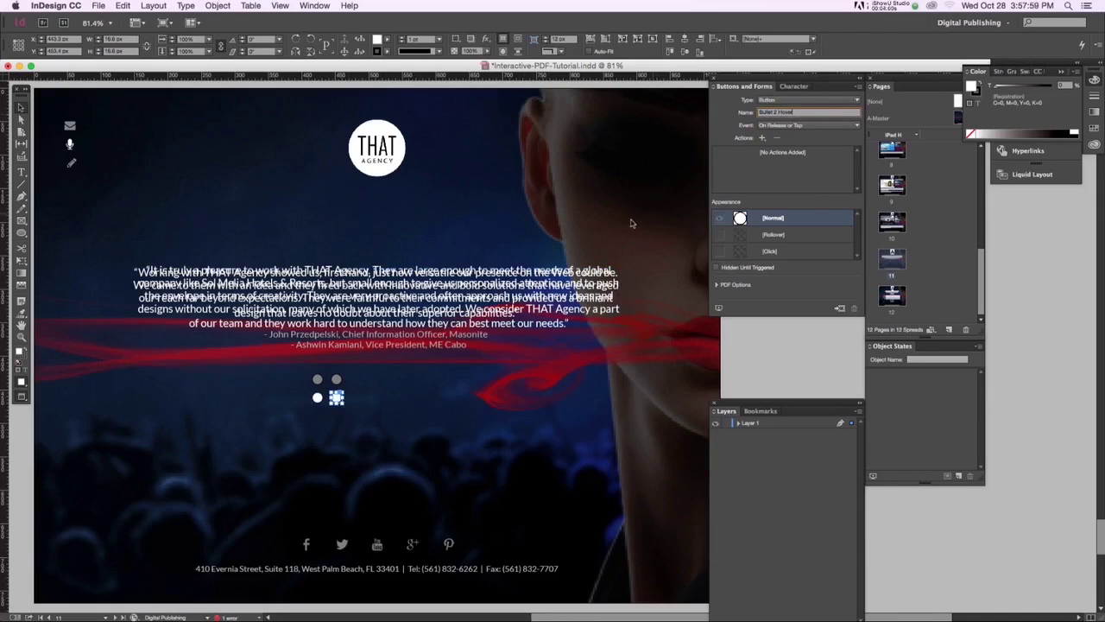
left_click(467, 406)
left_click_drag(361, 419, 377, 385)
left_click(409, 411)
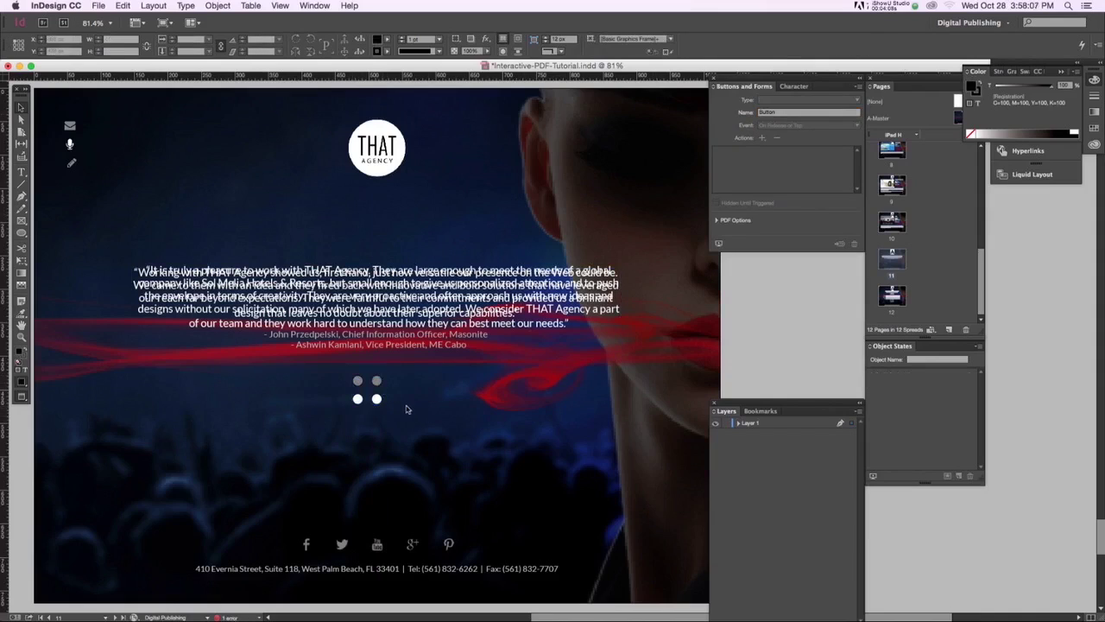
Add a Show/Hide Buttons and Forms action to Bullet 1.
left_click(357, 381)
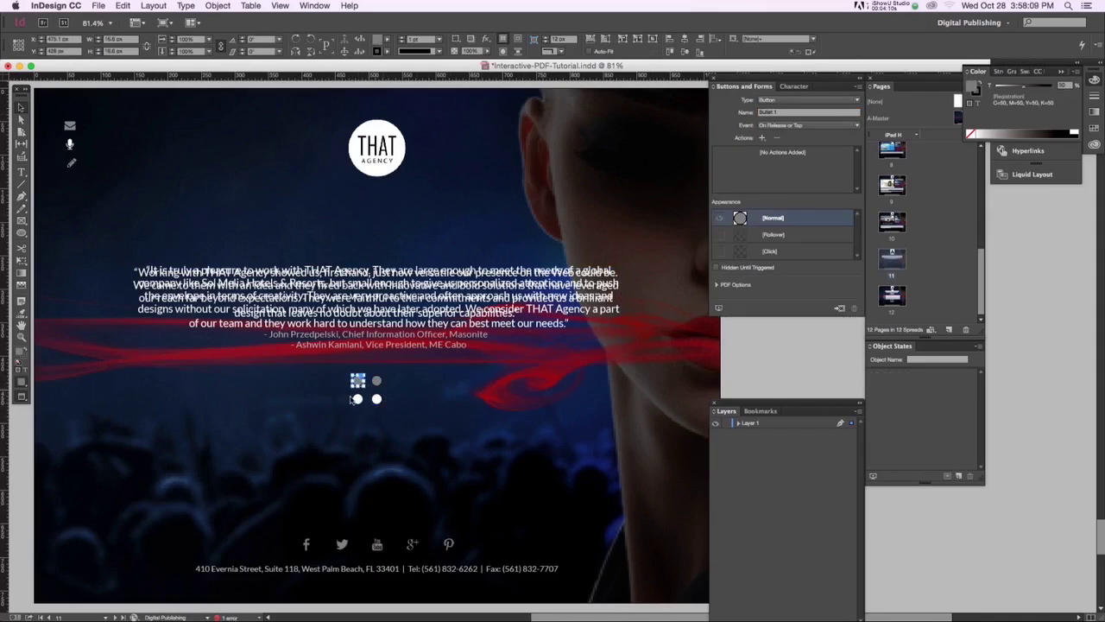
left_click(763, 139)
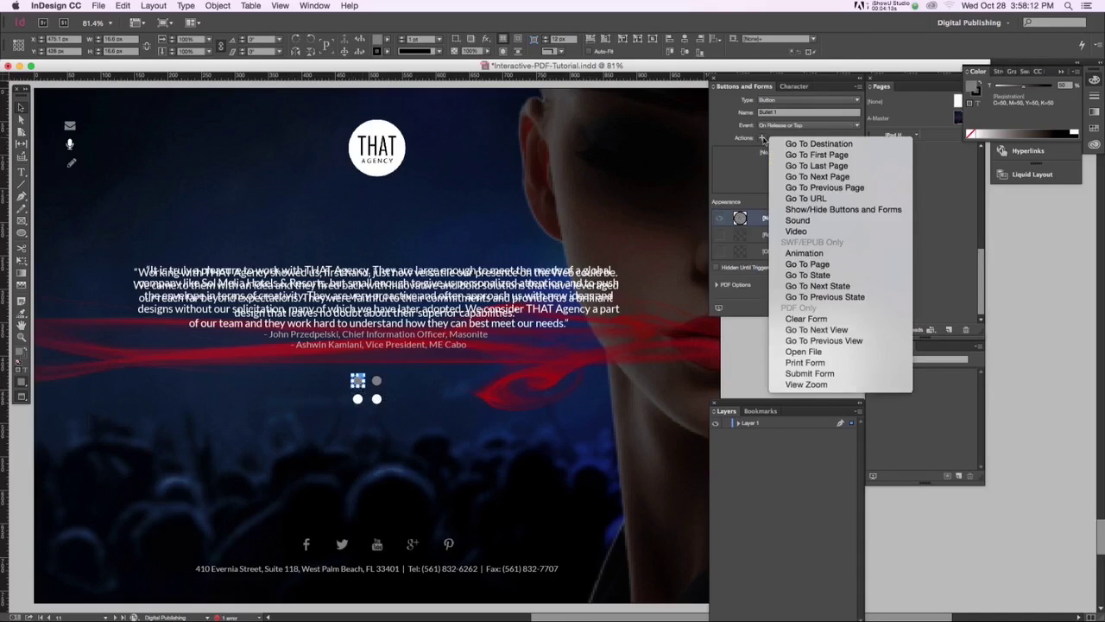
left_click(812, 211)
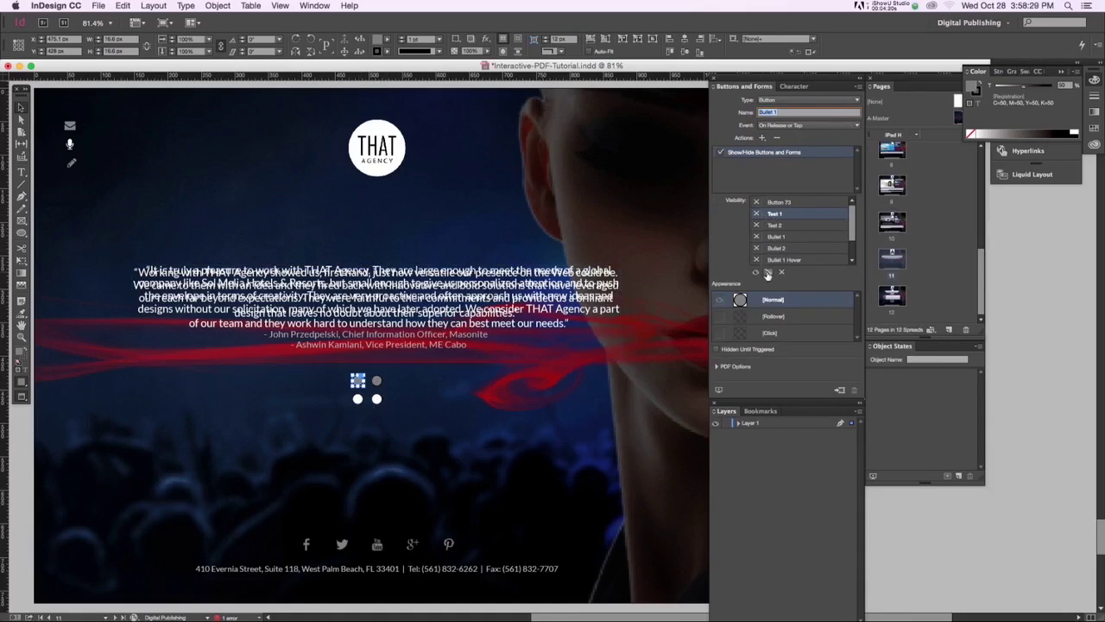
Set the action to show Test 1, Bullet 2 and Bullet 1 Hover, hiding Test 2.
left_click(756, 272)
left_click(795, 226)
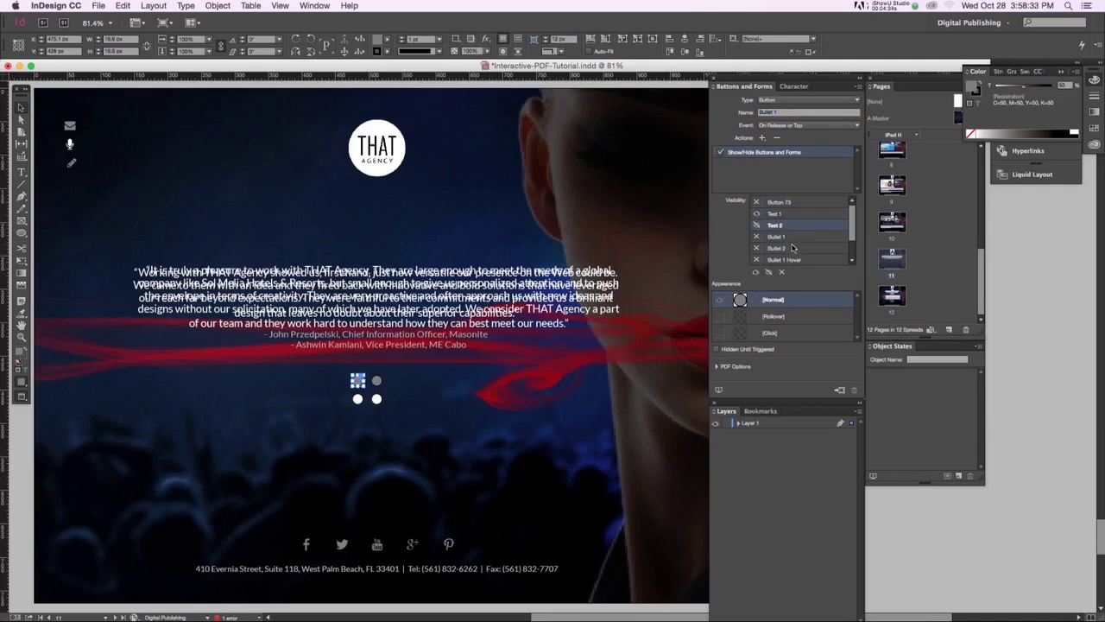
left_click(795, 239)
left_click(791, 248)
left_click(757, 249)
left_click(788, 260)
left_click(756, 273)
scroll(789, 227, "down", 1)
left_click(784, 259)
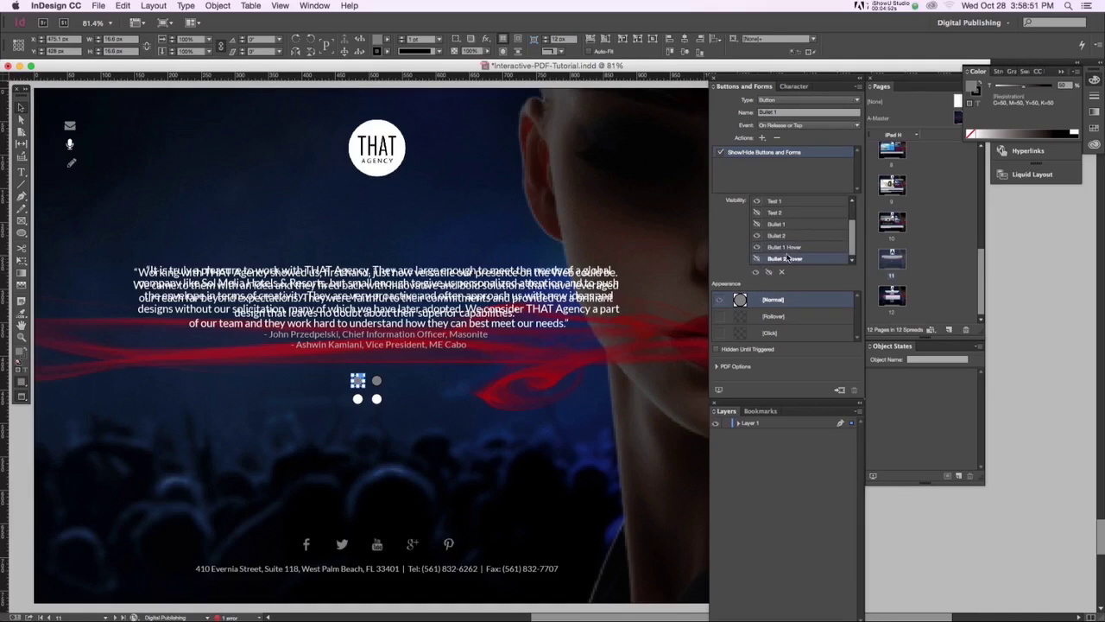
Add a Show/Hide Buttons and Forms action to Bullet 2.
left_click(376, 380)
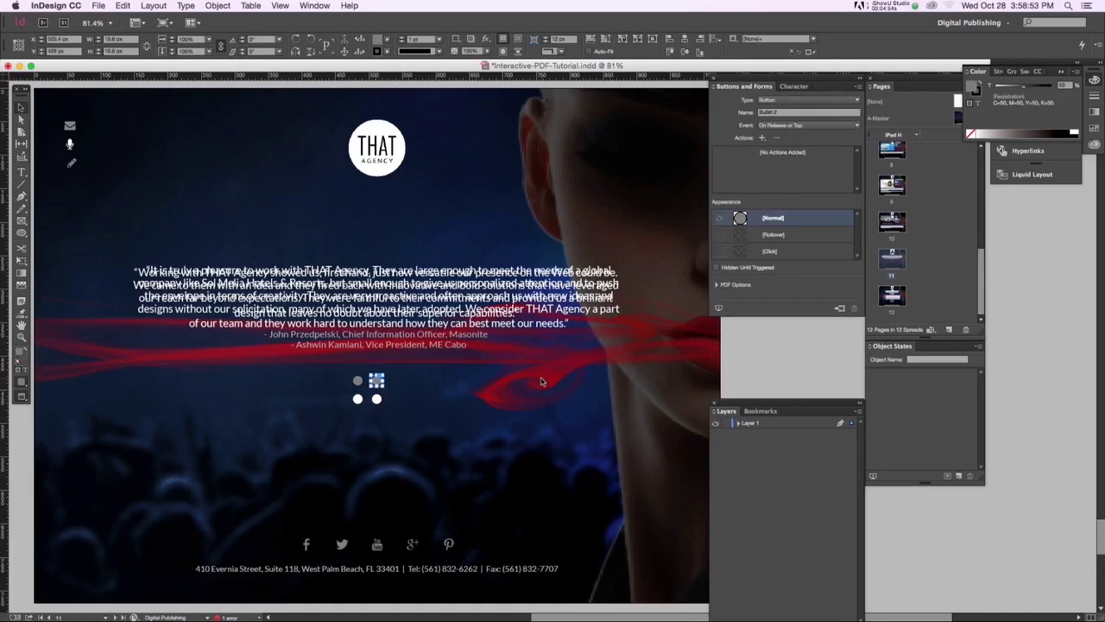
left_click(762, 138)
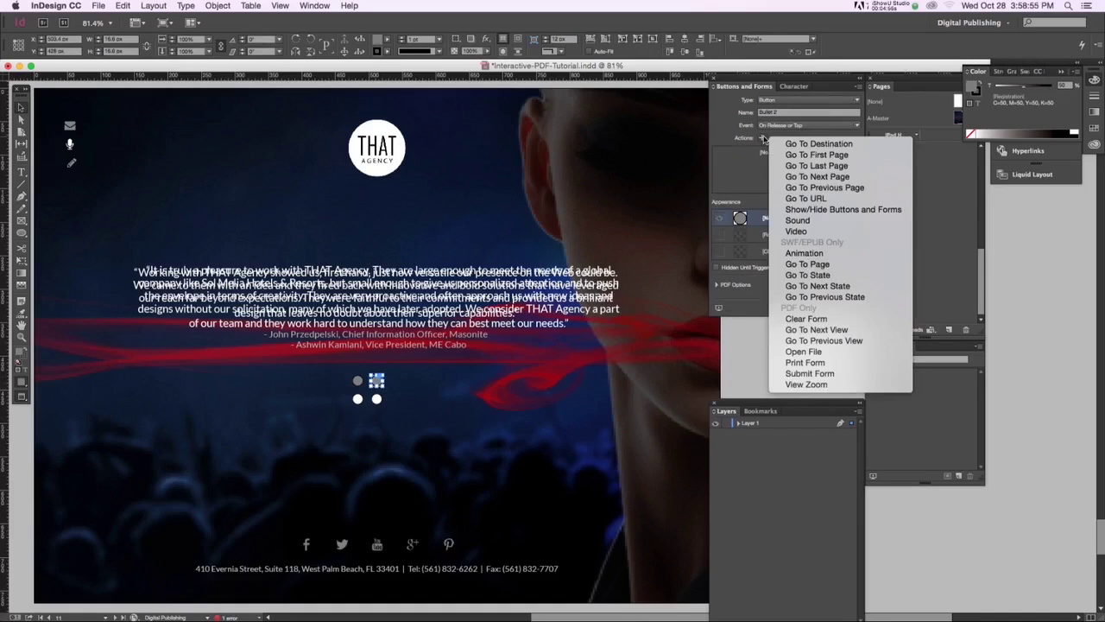
left_click(811, 209)
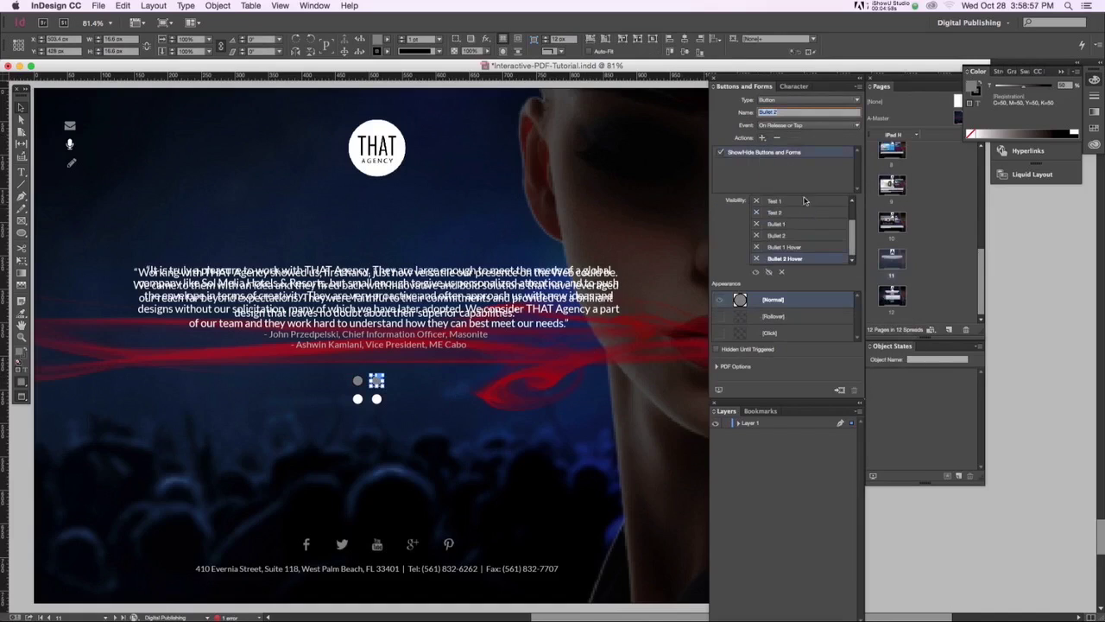
Set it to hide Test 1 and Bullet 2, and show Test 2, Bullet 1 and Bullet 2 Hover.
left_click(791, 215)
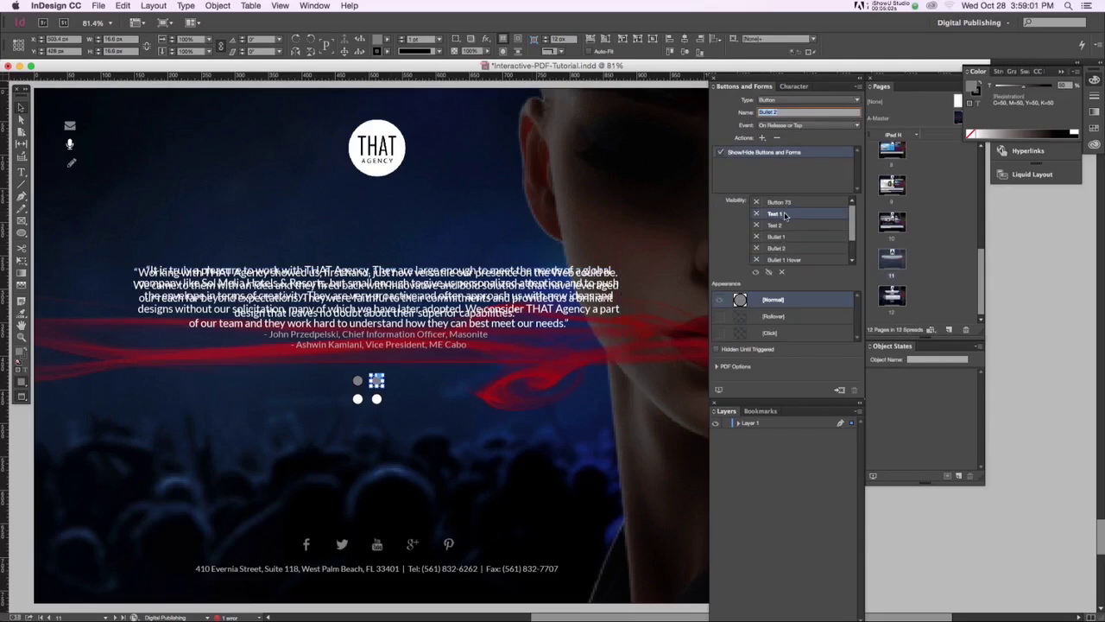
left_click(770, 273)
left_click(794, 225)
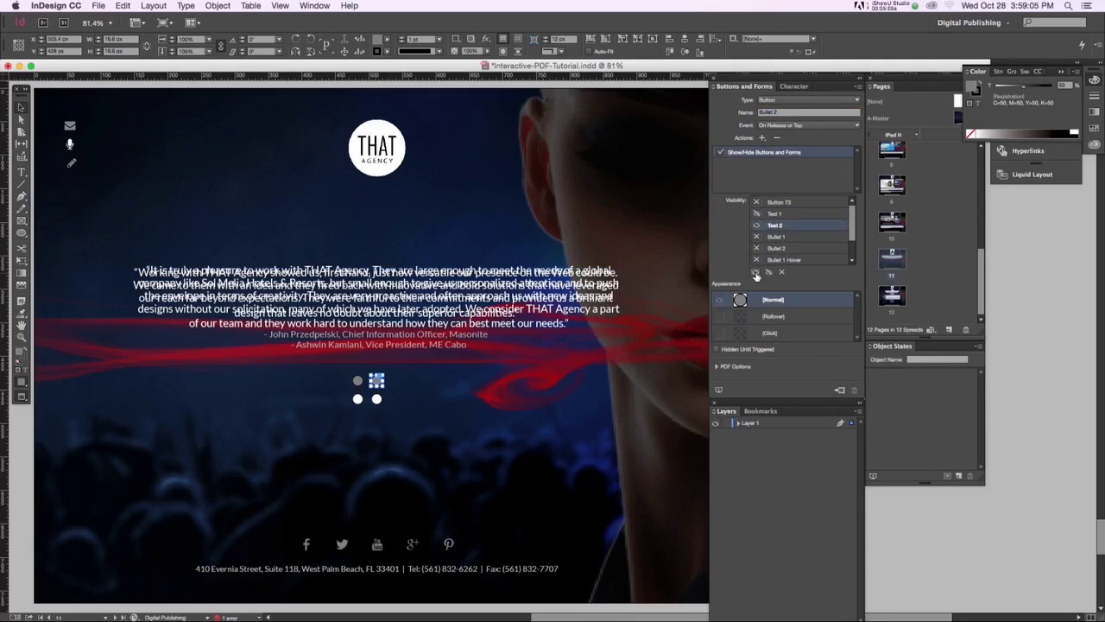
left_click(799, 236)
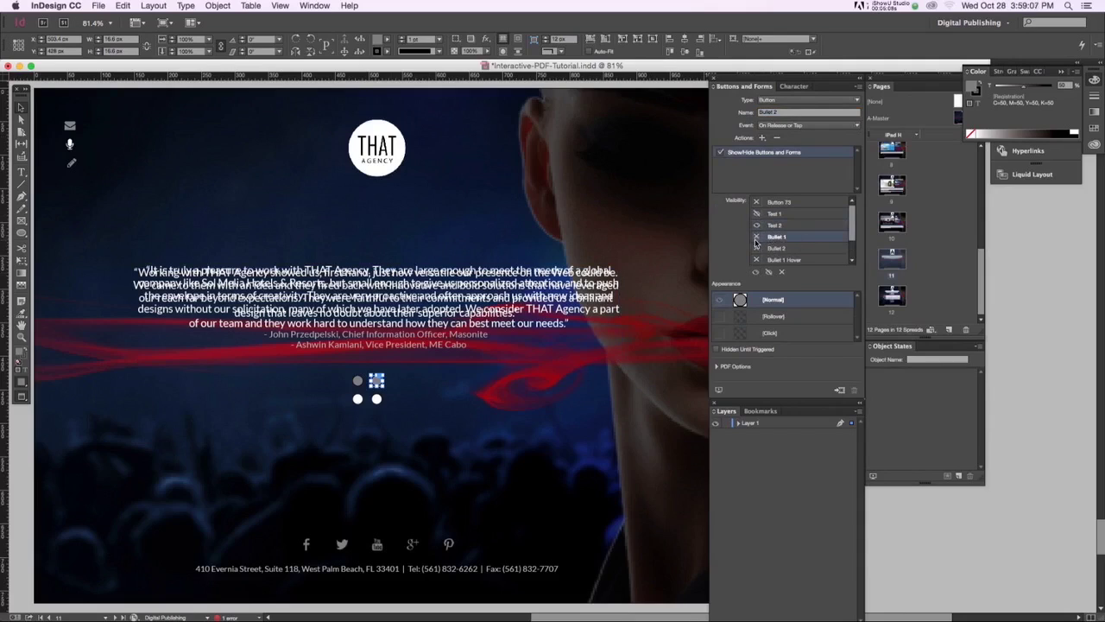
left_click(756, 273)
left_click(771, 249)
left_click(769, 273)
scroll(800, 233, "down", 1)
left_click(801, 248)
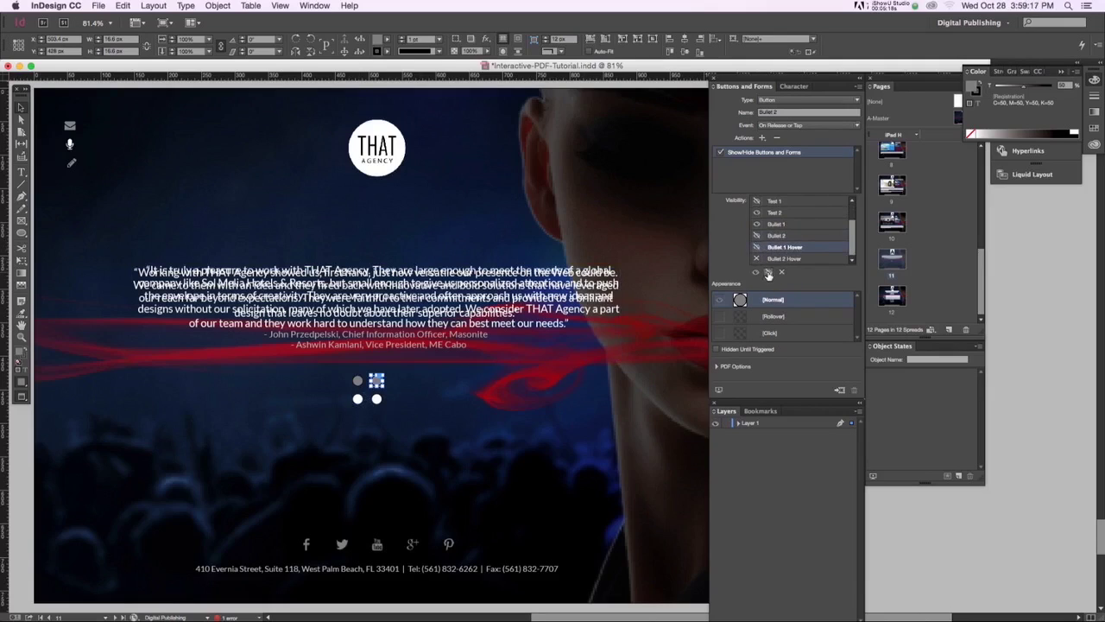
left_click(770, 260)
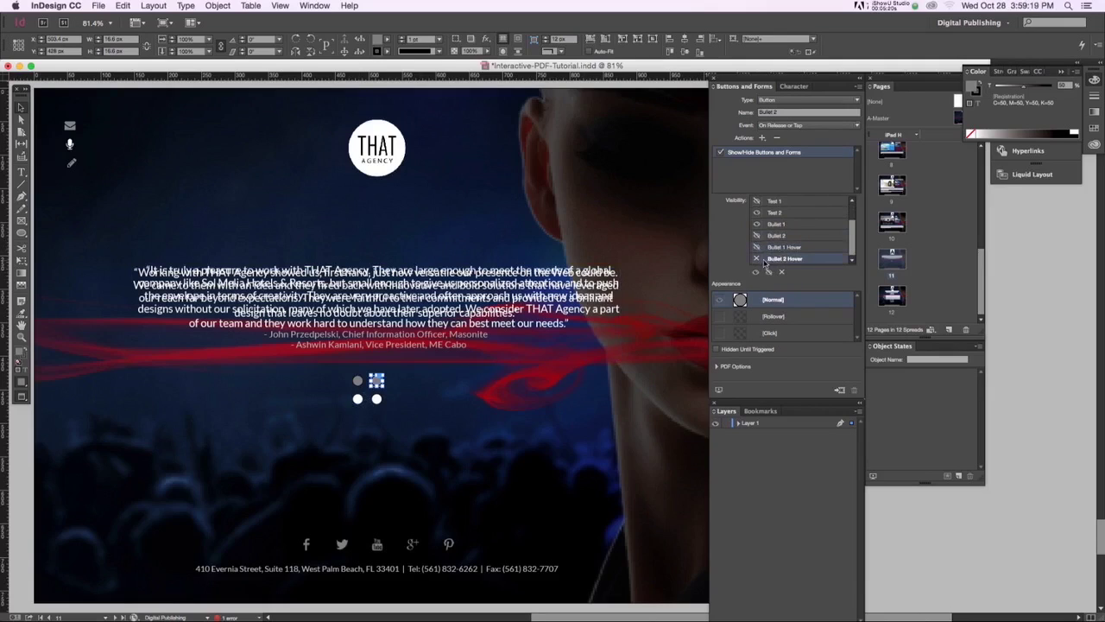
left_click(756, 272)
left_click(469, 400)
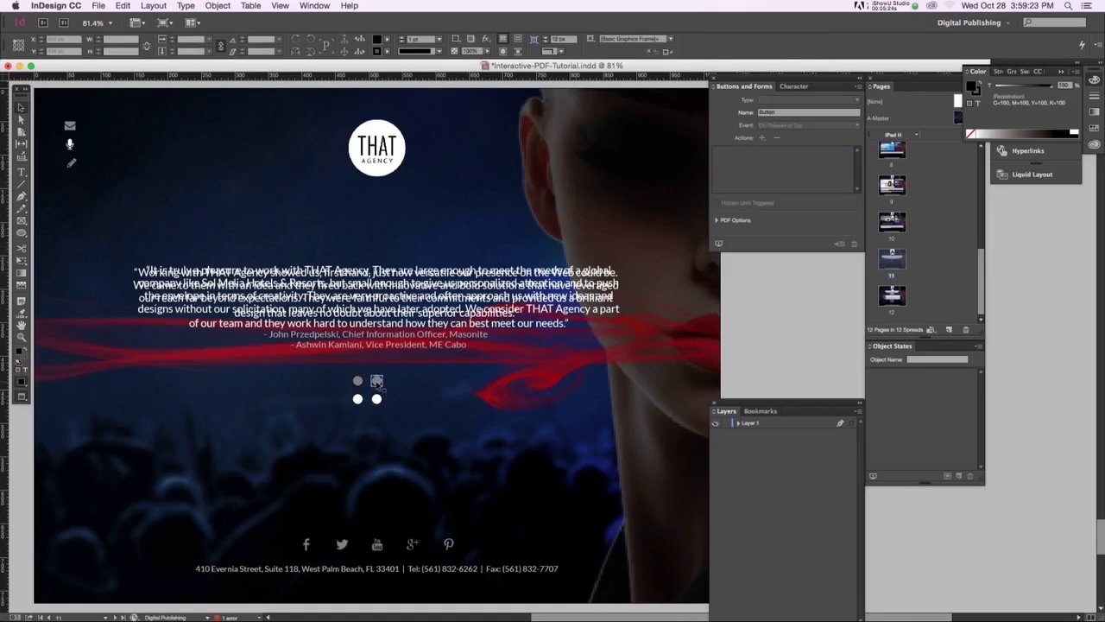
Set Bullet 2 Hover to Hidden Until Triggered.
left_click(377, 399)
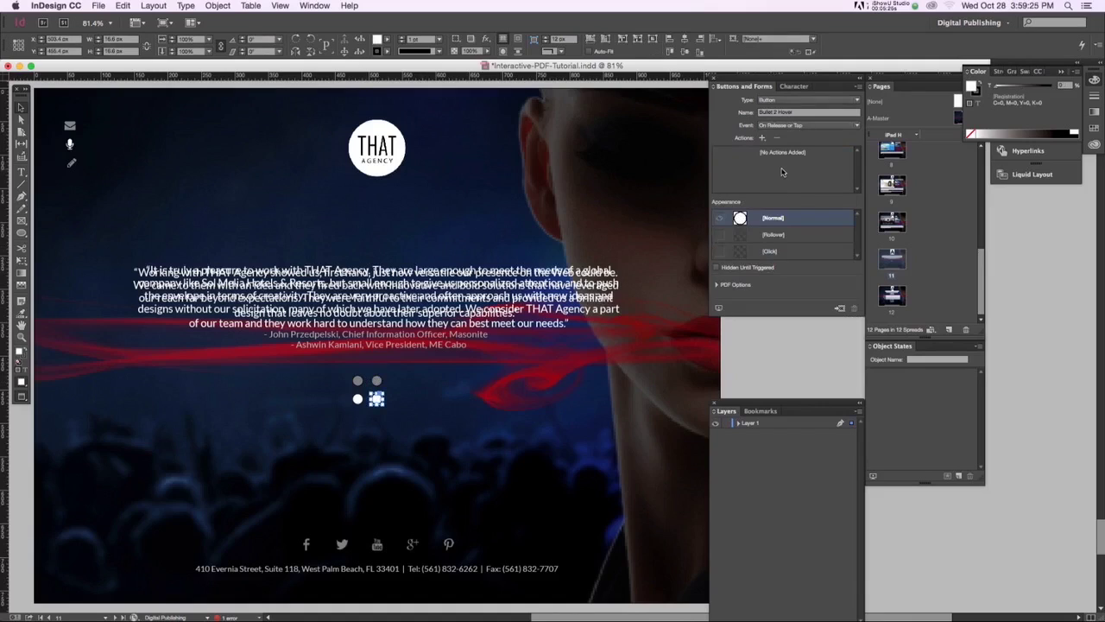
left_click(717, 269)
left_click(444, 424)
Set the Test 2 testimonial button to Hidden Until Triggered.
left_click(511, 321)
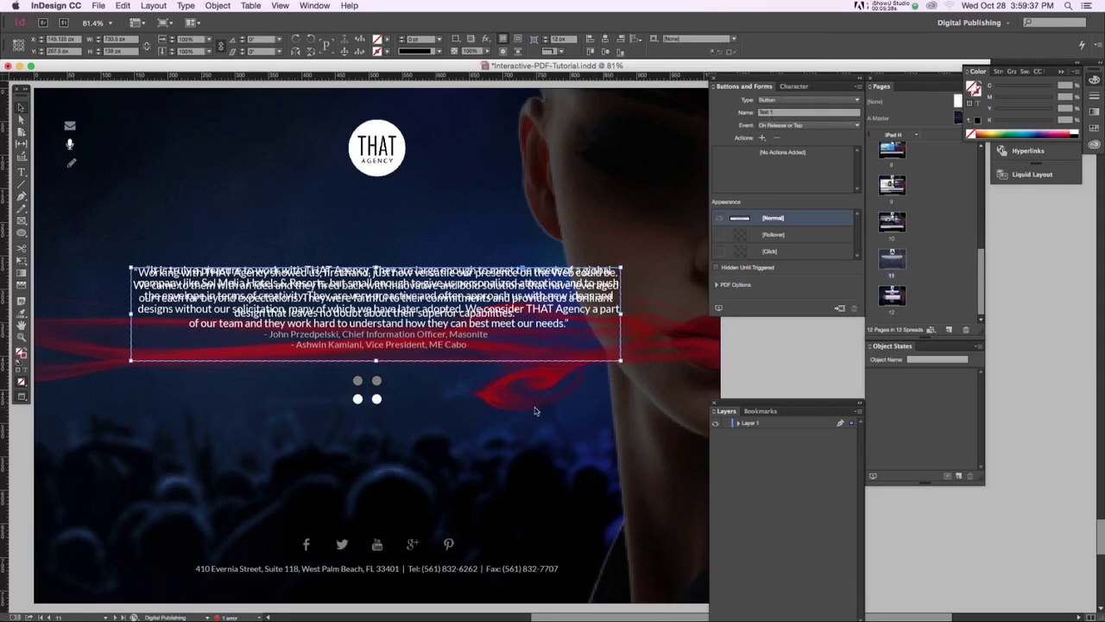
left_click_drag(496, 354, 497, 317)
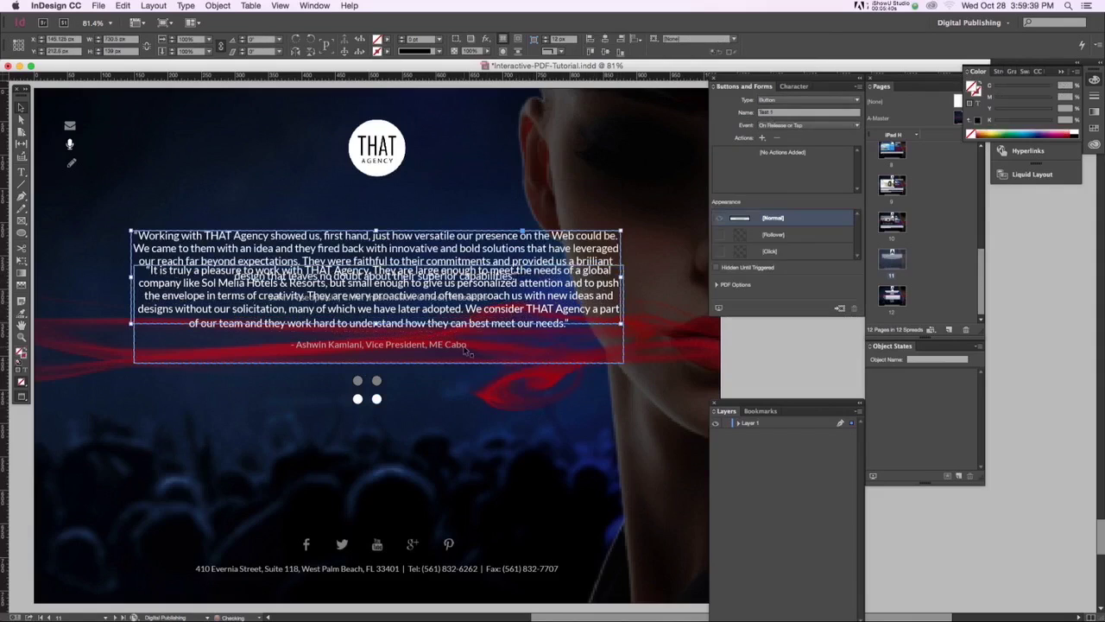
key("ctrl+z")
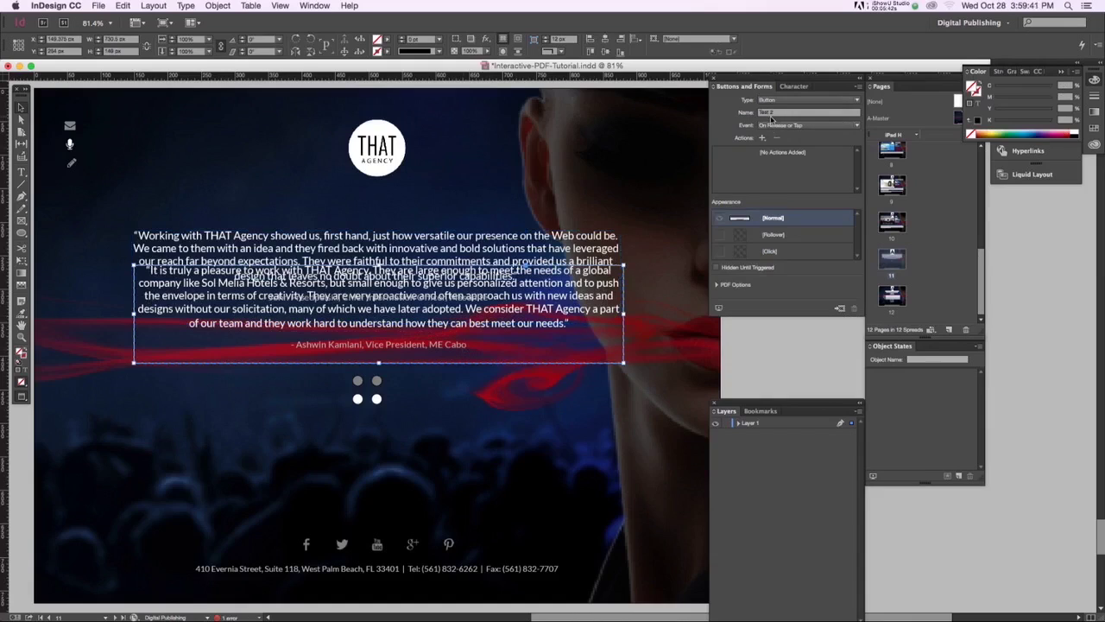
left_click(717, 269)
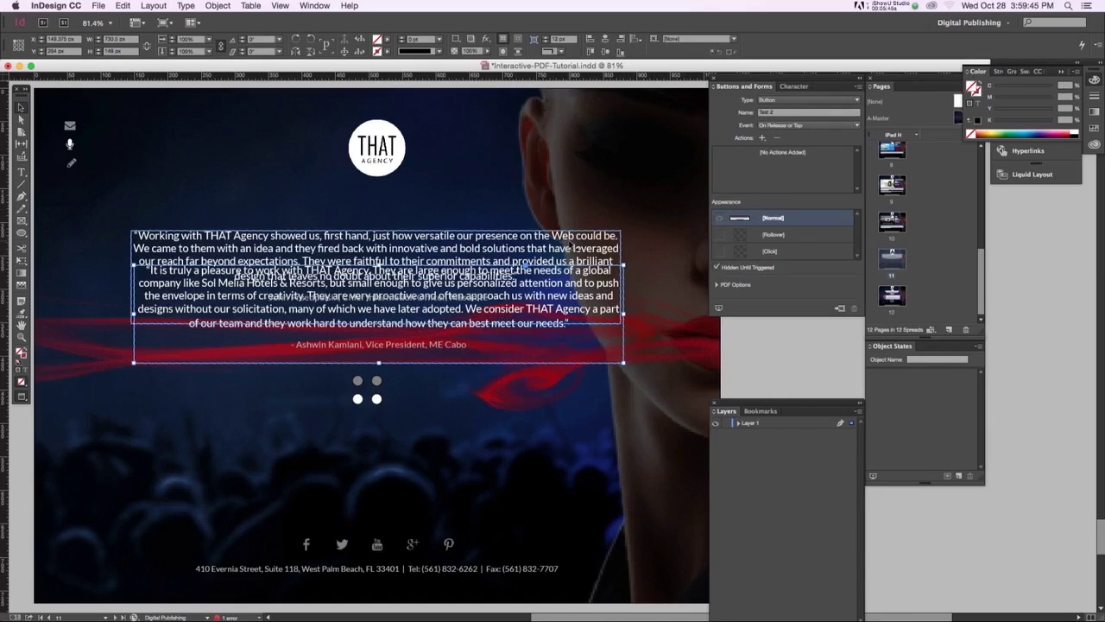
Align the two testimonial text frames exactly on top of each other on both axes.
left_click(589, 235)
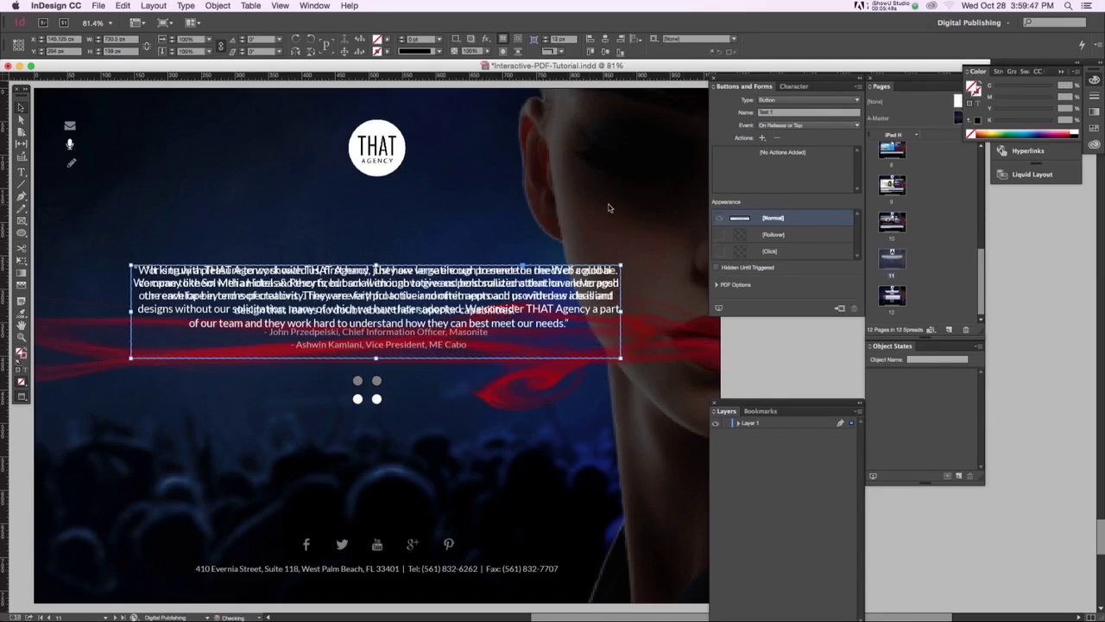
left_click(583, 270, "shift")
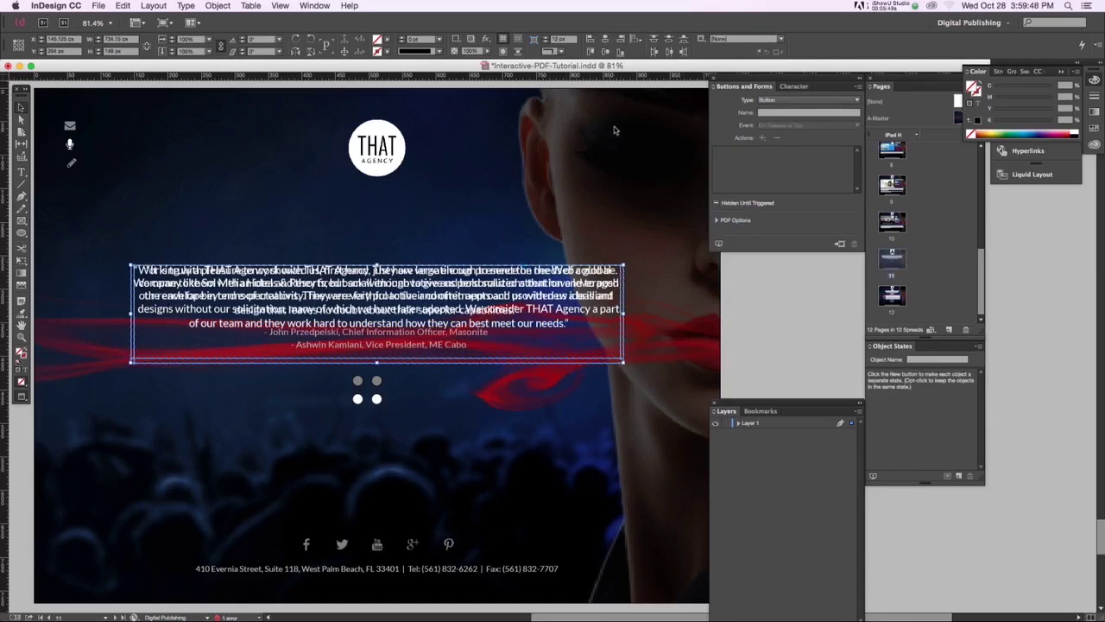
left_click(616, 52)
left_click(530, 414)
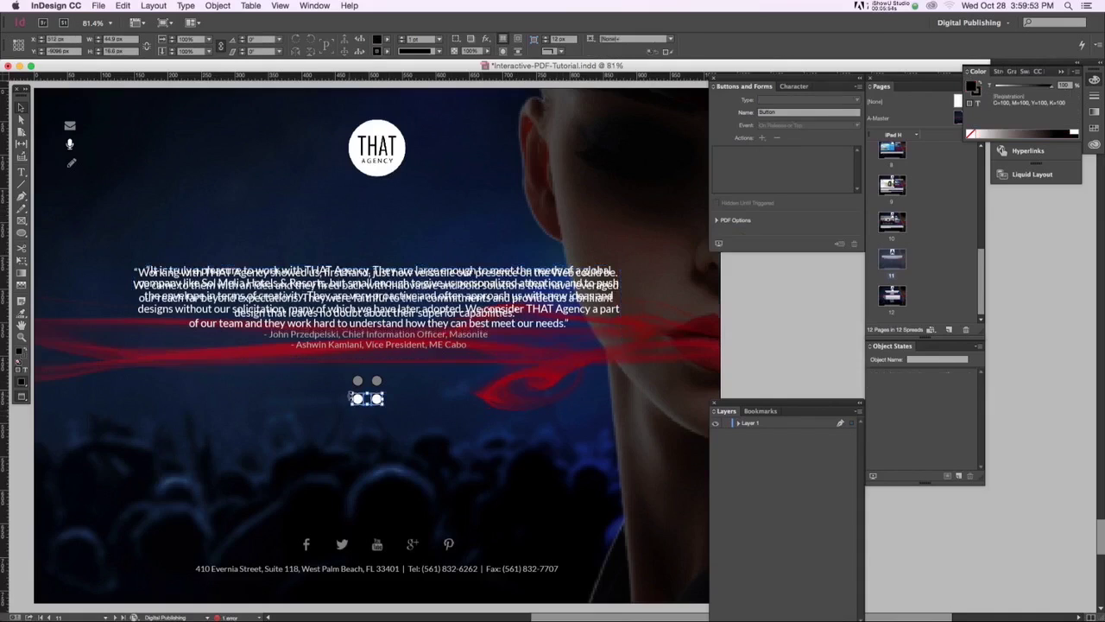
Nudge the white bullet pair up so it sits directly over the gray bullets.
left_click(366, 403)
key("Up")
key("Up")
key("Up")
key("Up")
key("Up")
key("Up")
key("Up")
key("Up")
key("Up")
key("Up")
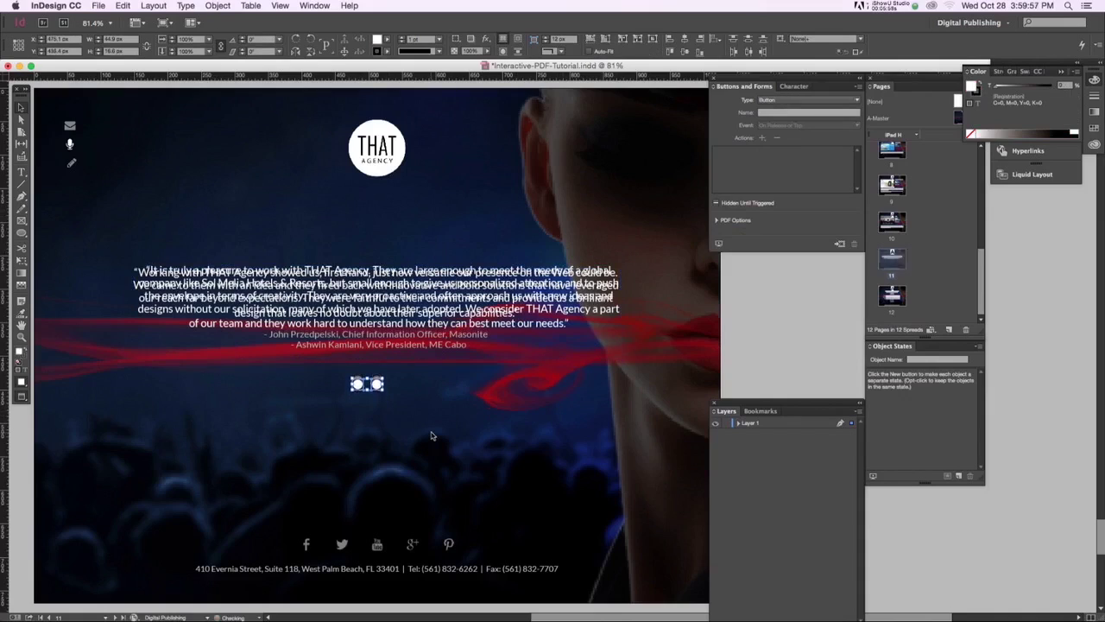
left_click(414, 419)
left_click(370, 382)
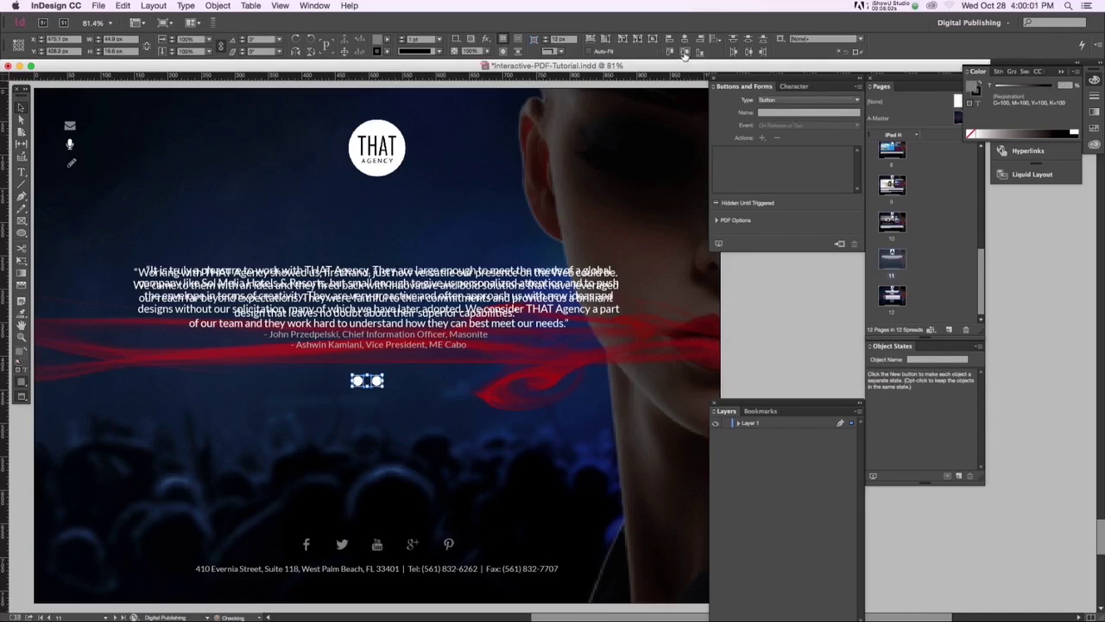
left_click(414, 405)
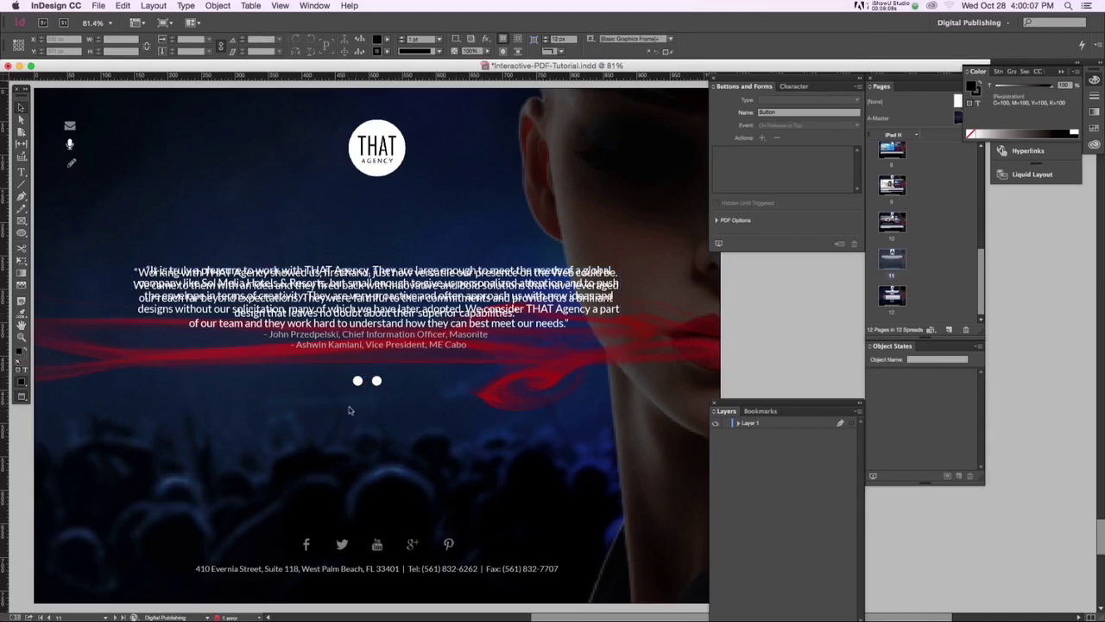
Export as Adobe PDF (Interactive) to the Desktop, replacing the existing Interactive-PDF-Tutorial.pdf.
left_click(102, 5)
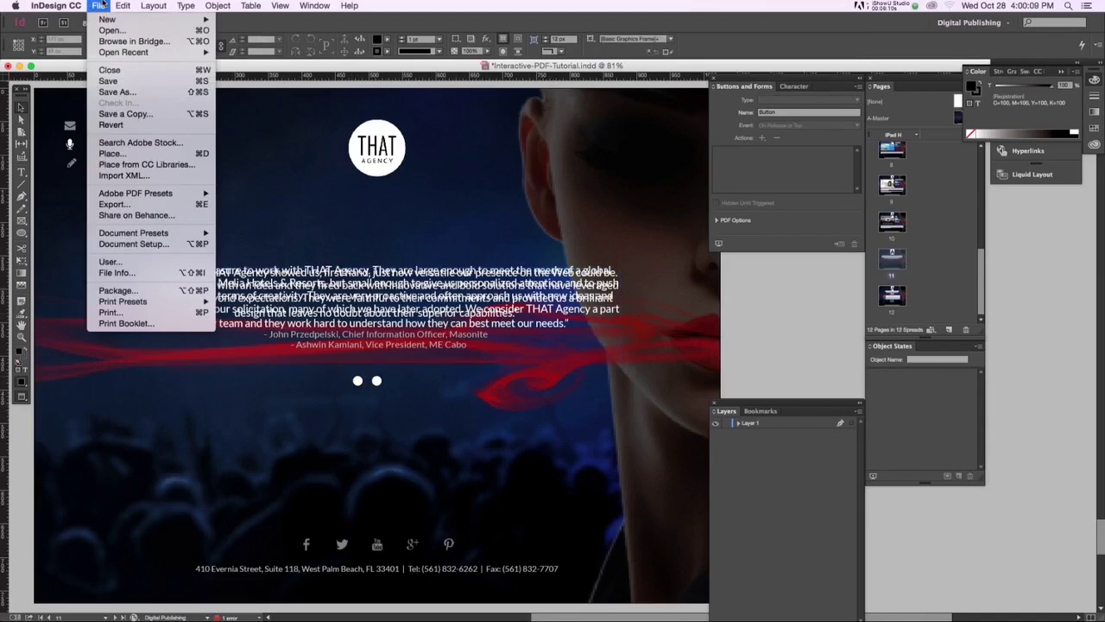
left_click(124, 204)
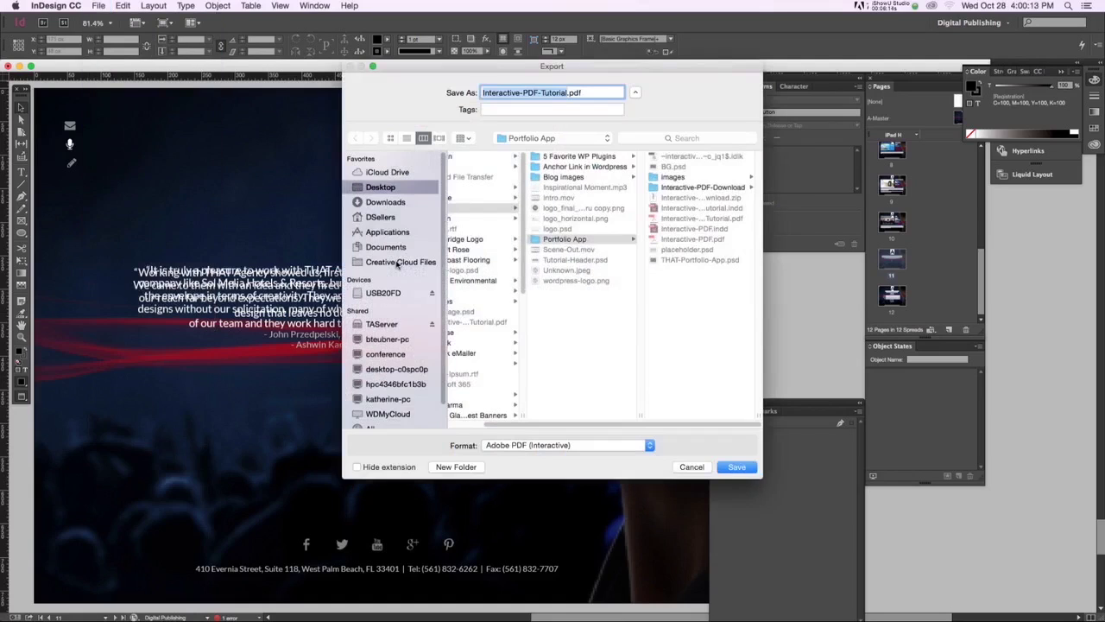
left_click(567, 449)
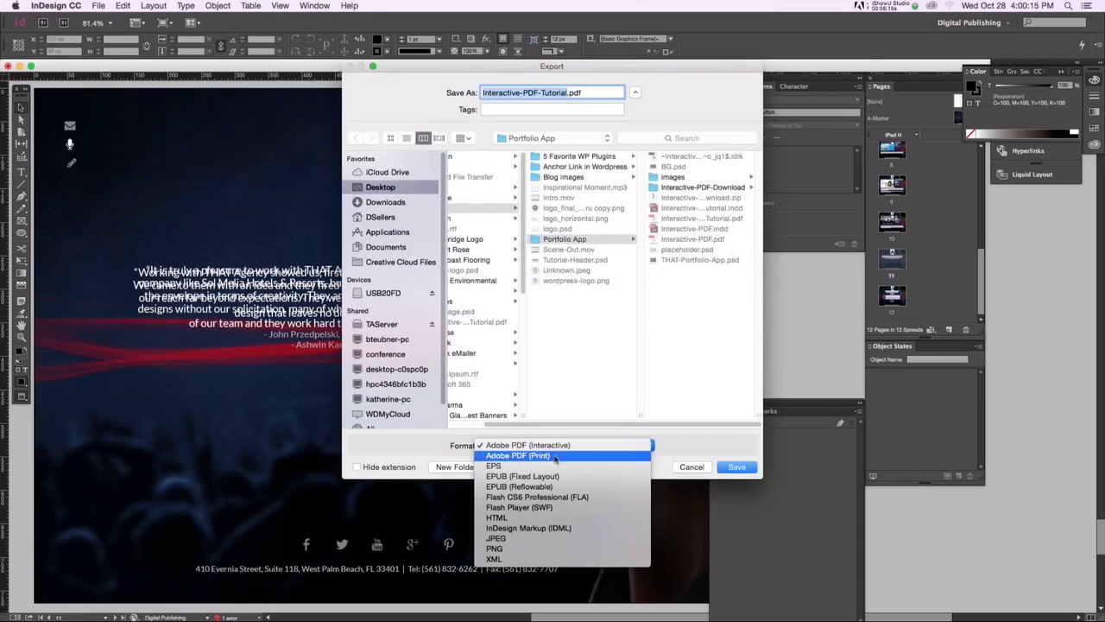
left_click(554, 447)
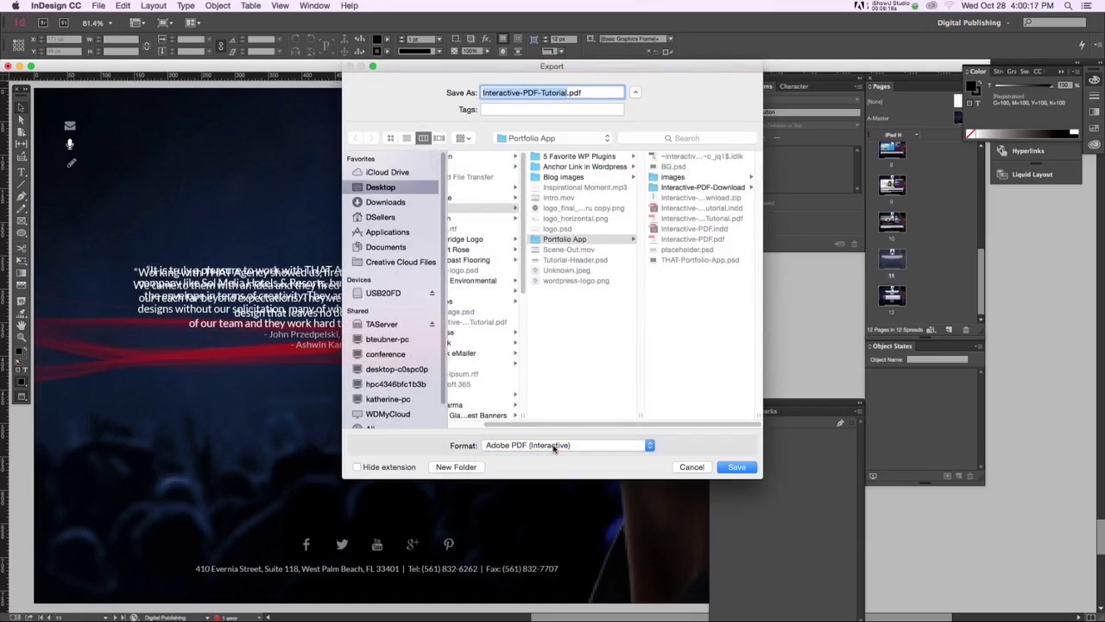
left_click(380, 189)
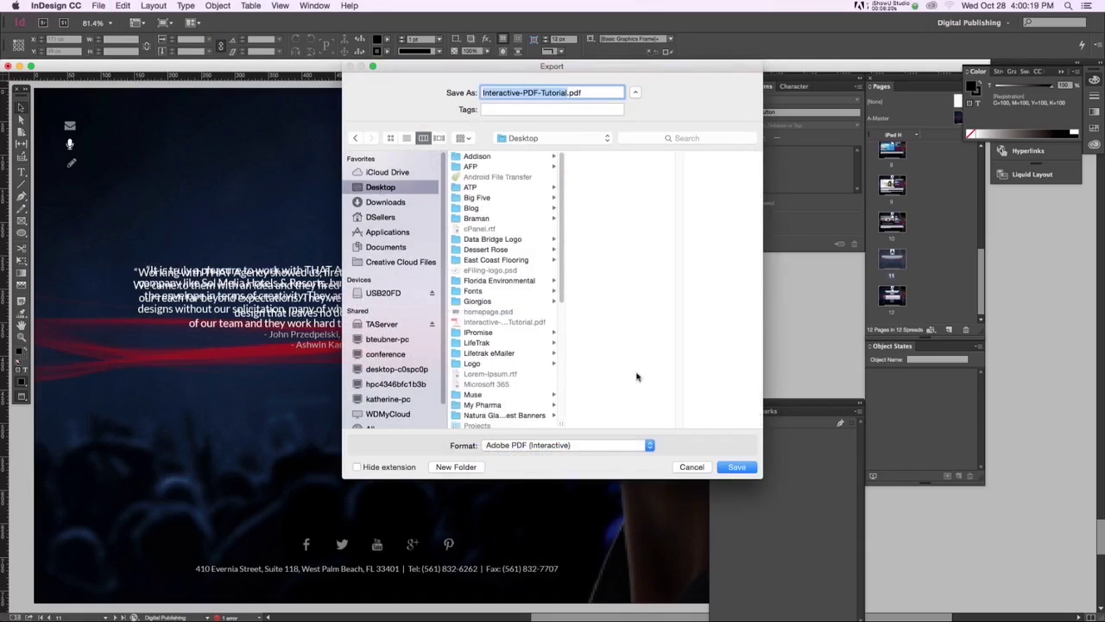
left_click(728, 467)
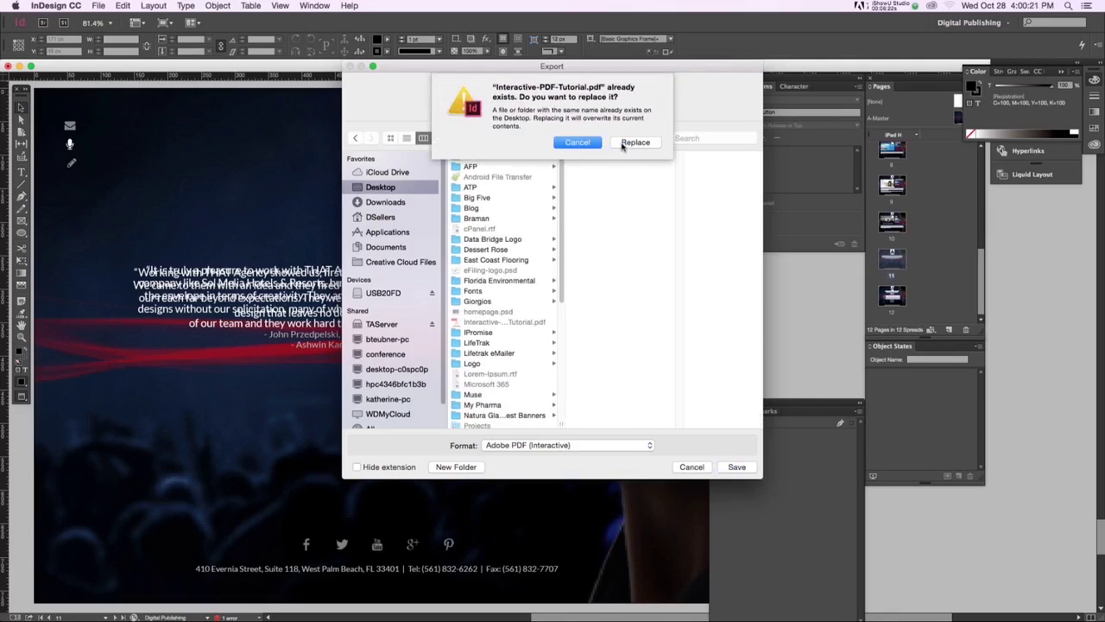
left_click(633, 143)
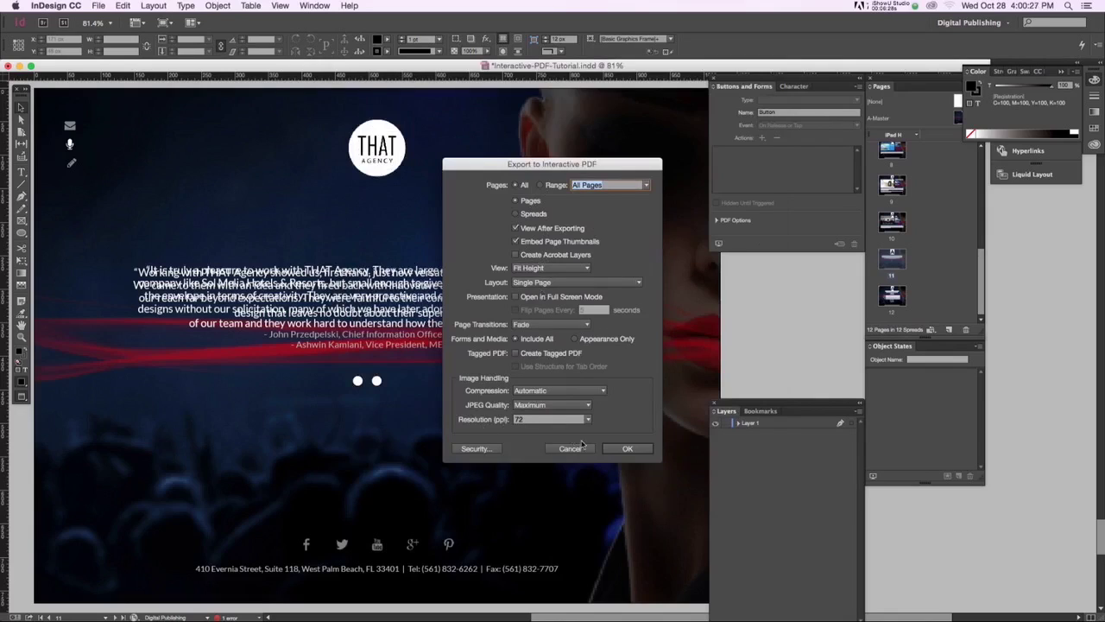
left_click(627, 449)
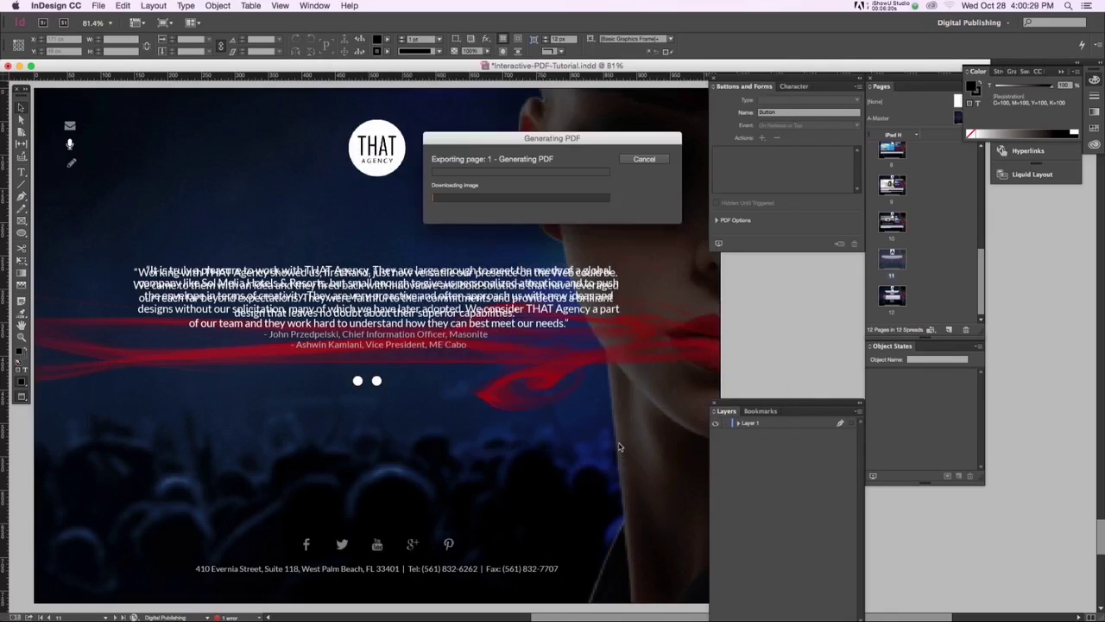
mouse_move(602, 140)
left_mouse_down()
mouse_move(582, 166)
mouse_move(598, 159)
left_mouse_up()
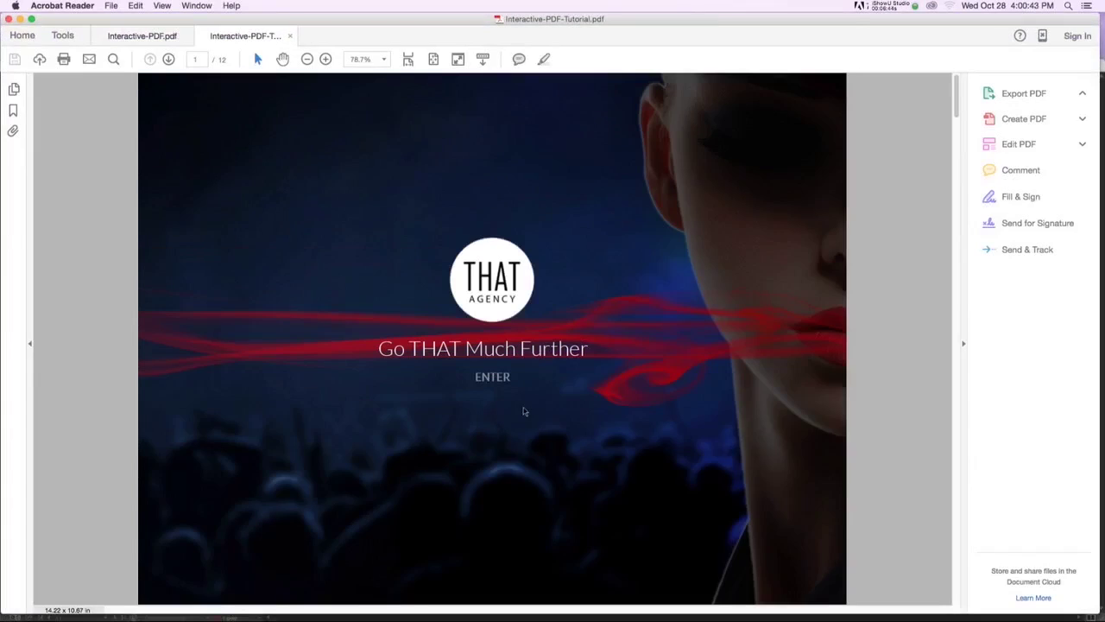
Enter from the cover, go to Testimonials, and toggle the dots between the two quotes.
left_click(494, 377)
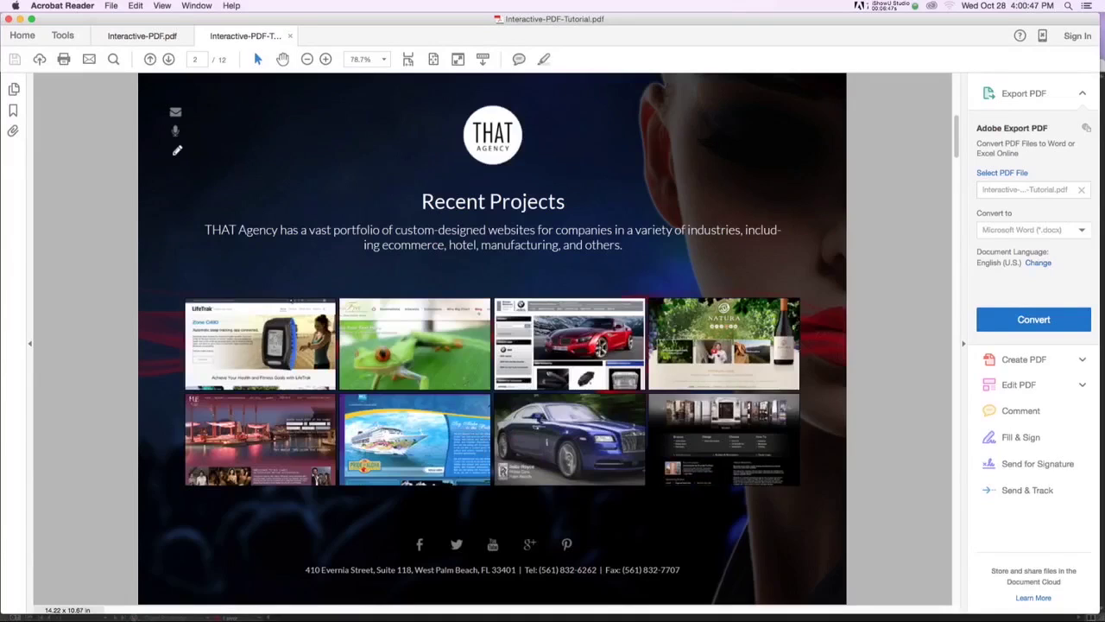
left_click(198, 132)
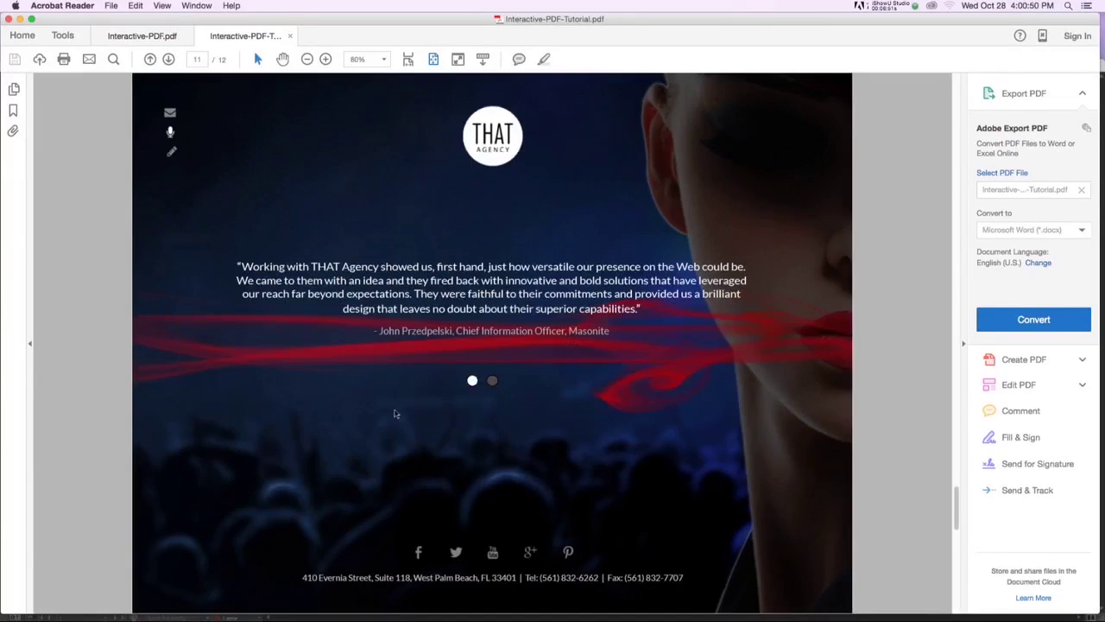
left_click(492, 382)
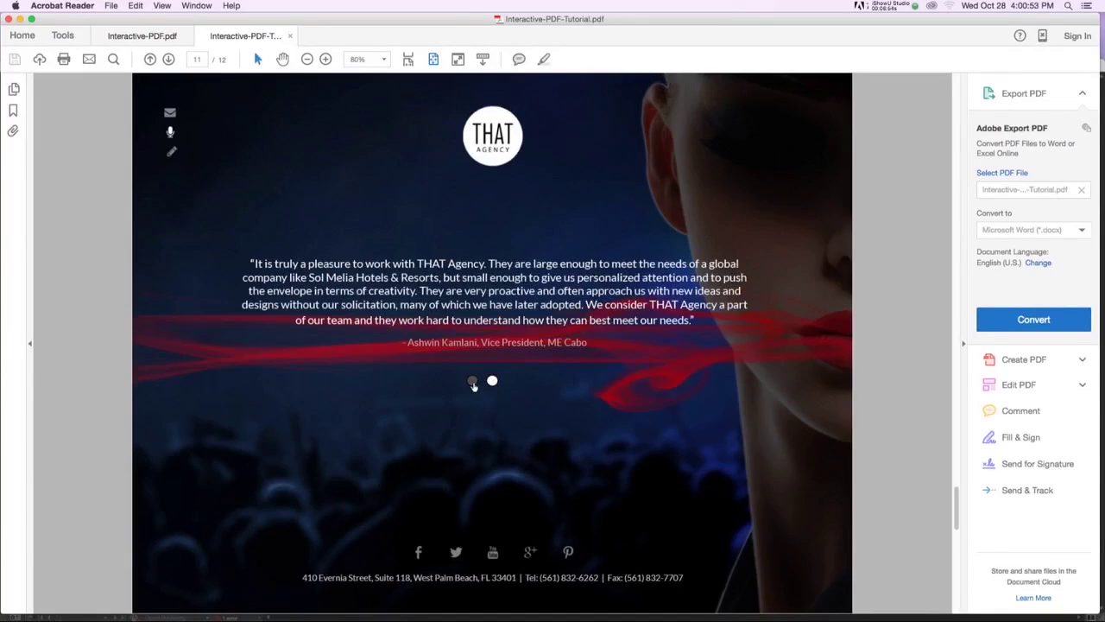
left_click(473, 382)
left_click(492, 383)
left_click(473, 382)
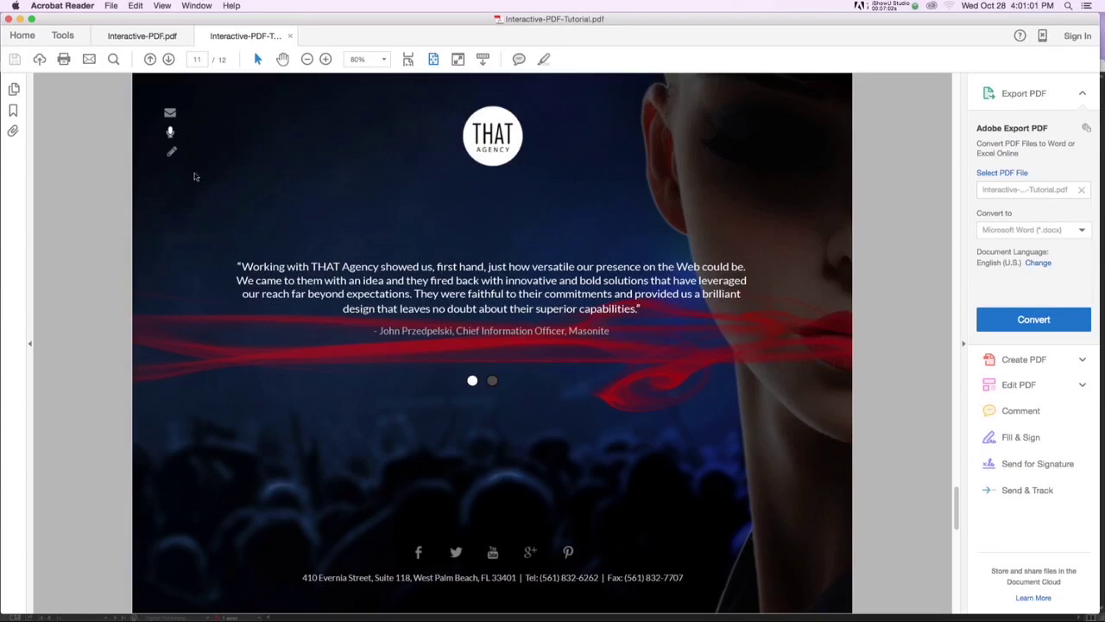
Open the contact form on page 12 and test the Full Name field.
left_click(193, 116)
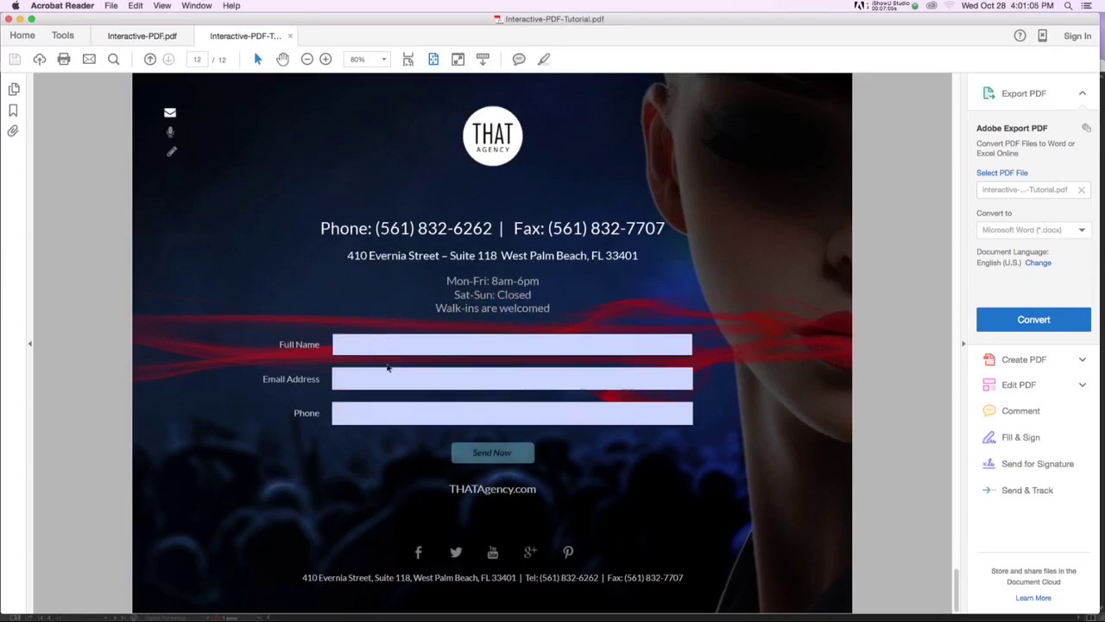
left_click(384, 345)
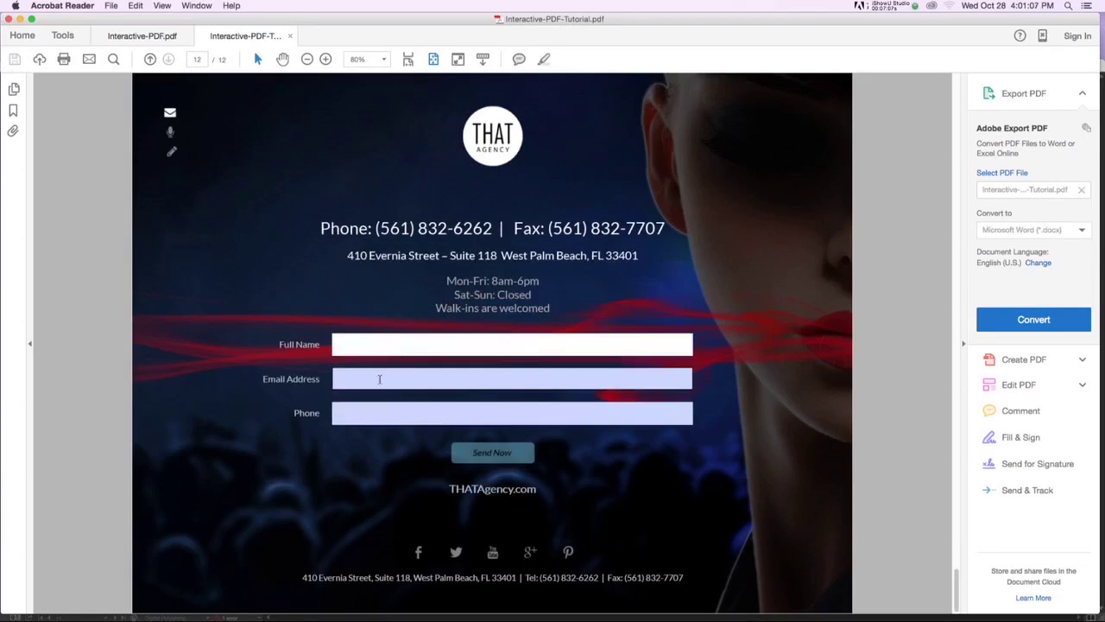
left_click(255, 446)
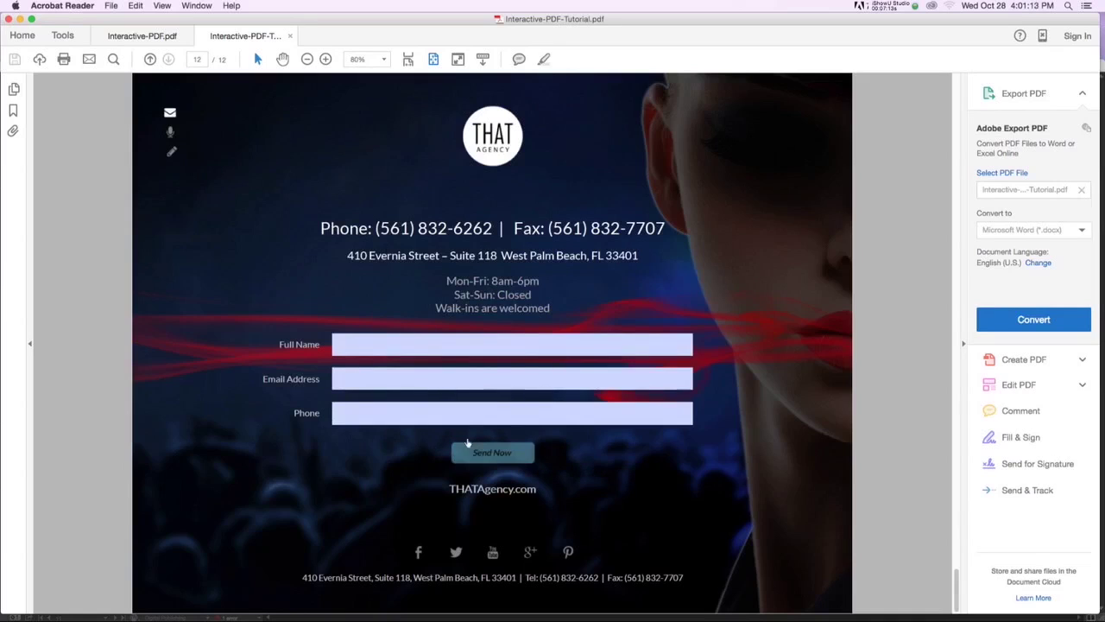
Follow the Portfolio link, scroll back to the cover, and click ENTER.
left_click(183, 152)
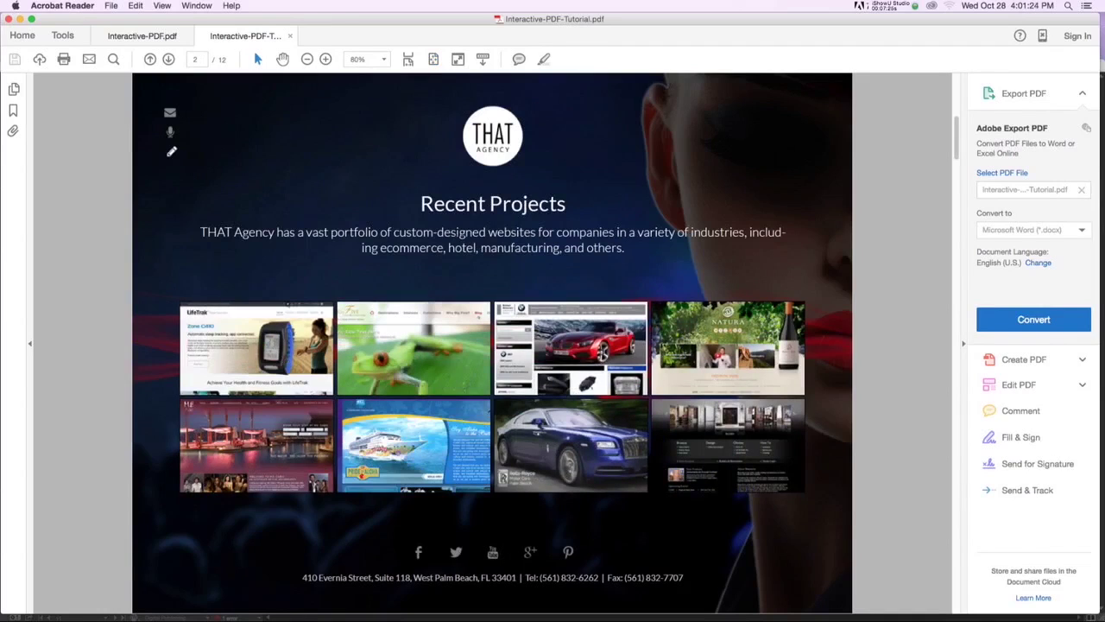
scroll(518, 281, "up", 3)
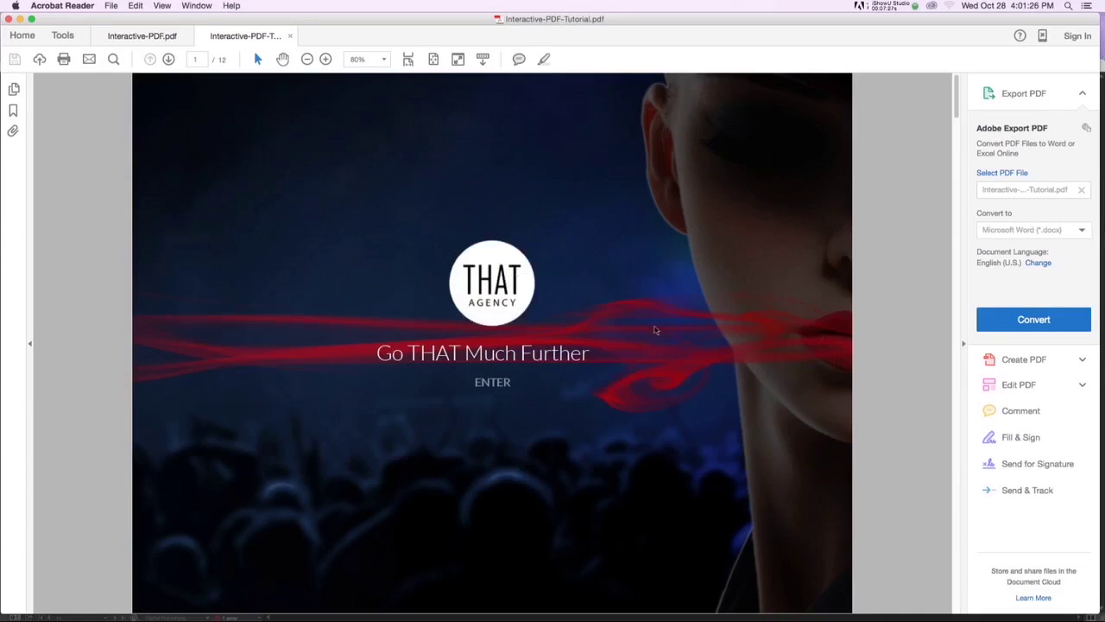
left_click(492, 383)
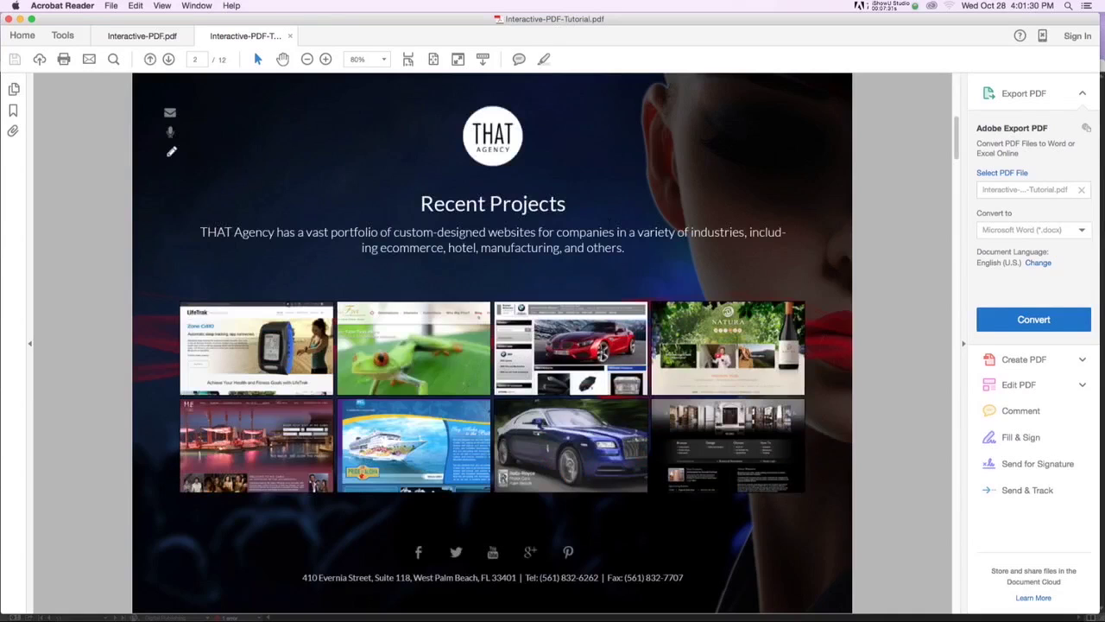